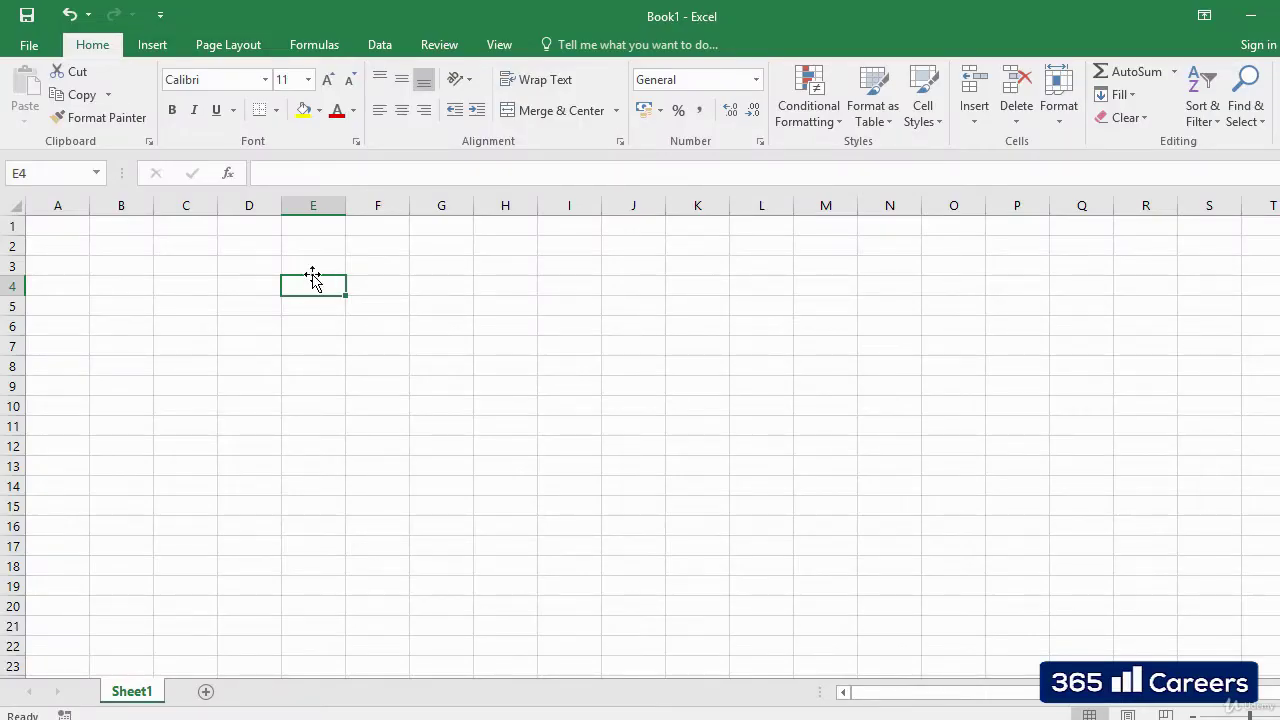
# Enter Monday, Tuesday, Wednesday and Thursday down cells D4 to D7
pyautogui.click(306, 264)
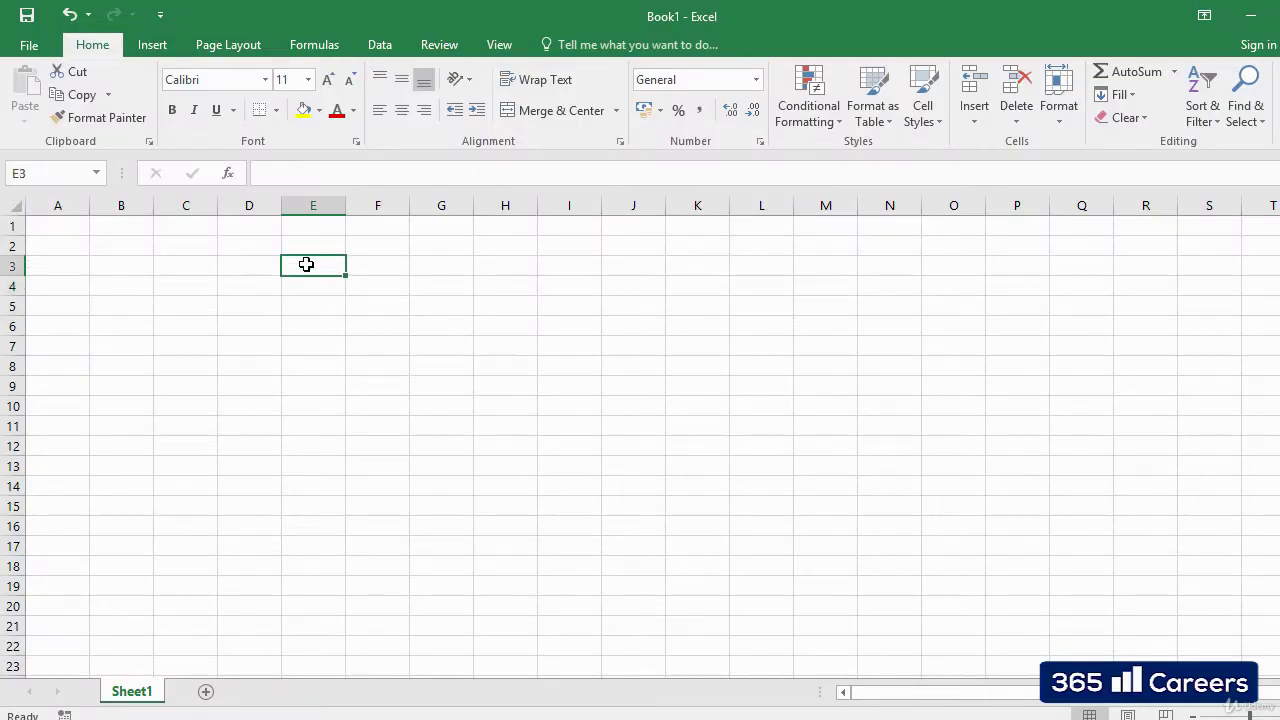
pyautogui.click(253, 287)
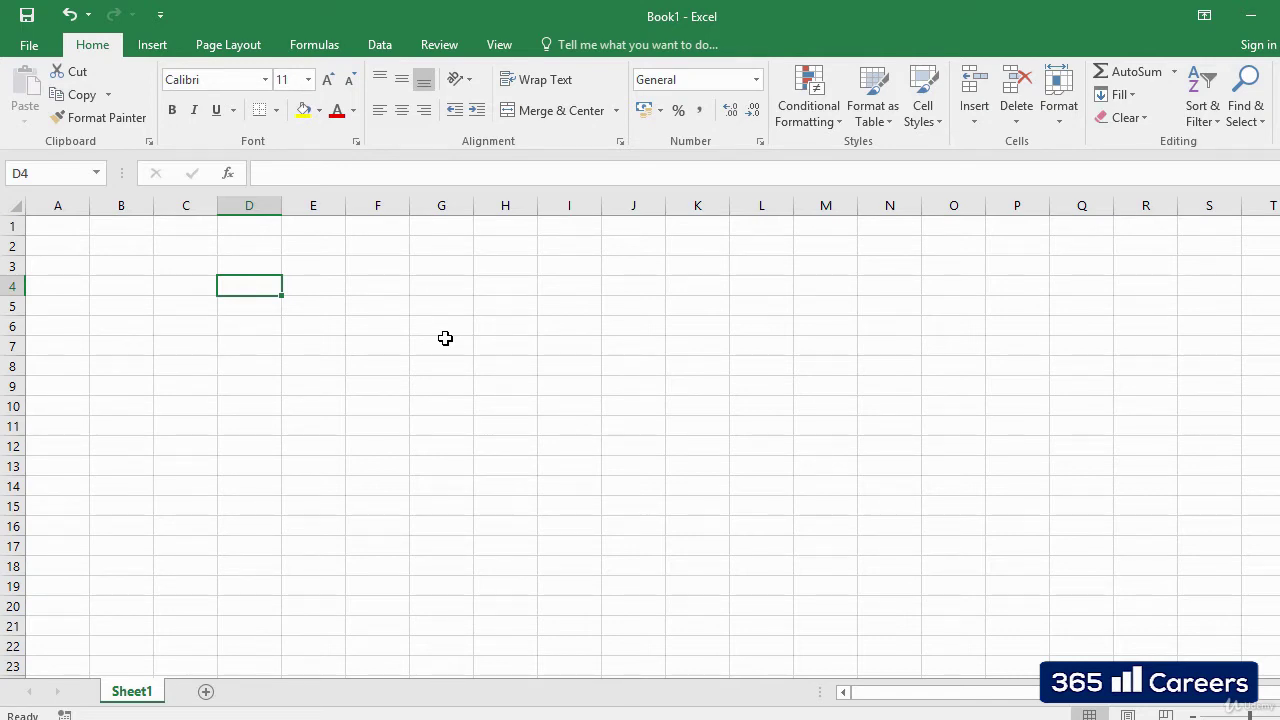
pyautogui.write('M')
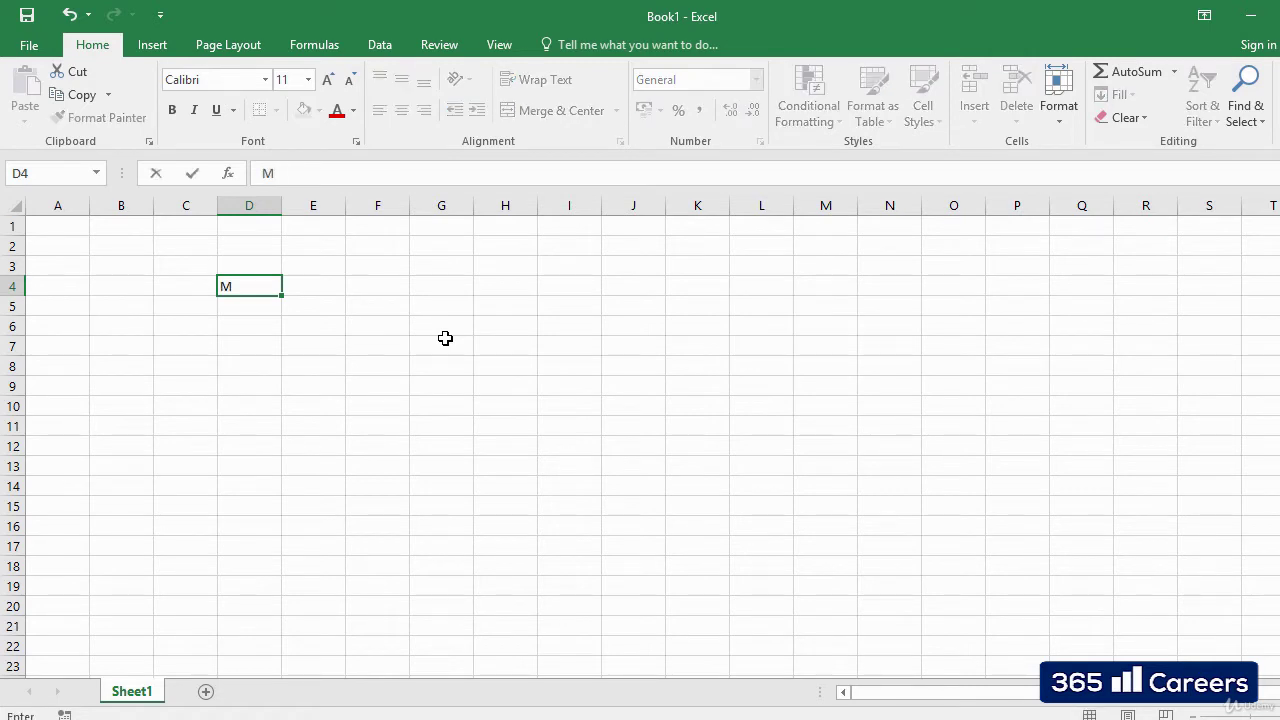
pyautogui.write('onday')
pyautogui.press('Return')
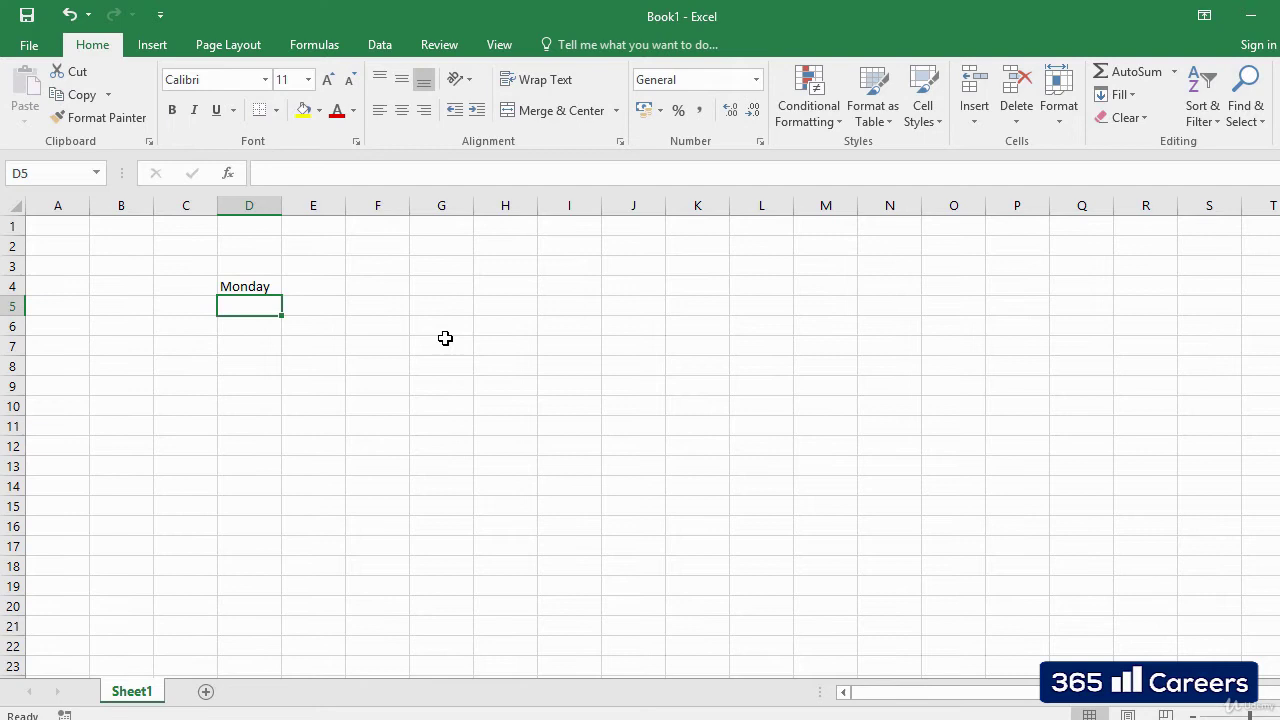
pyautogui.write('Tuesday')
pyautogui.press('Tab')
pyautogui.press('Return')
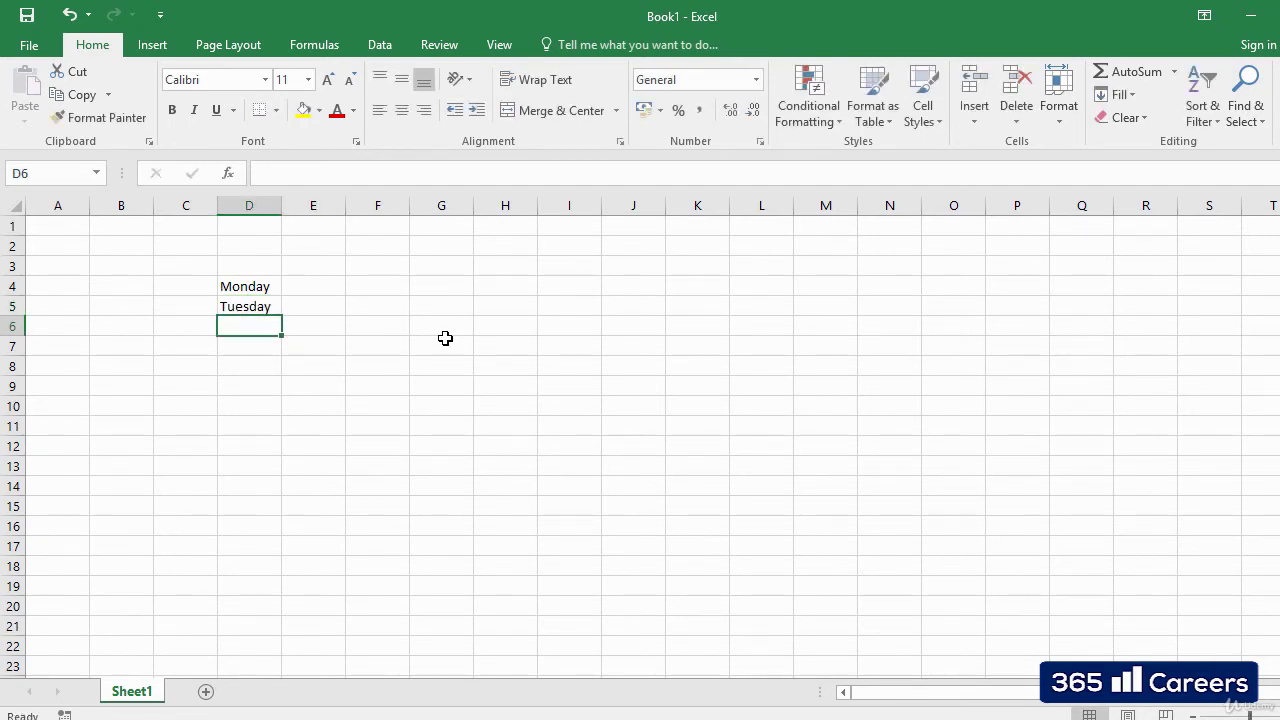
pyautogui.write('Wednesday')
pyautogui.press('Return')
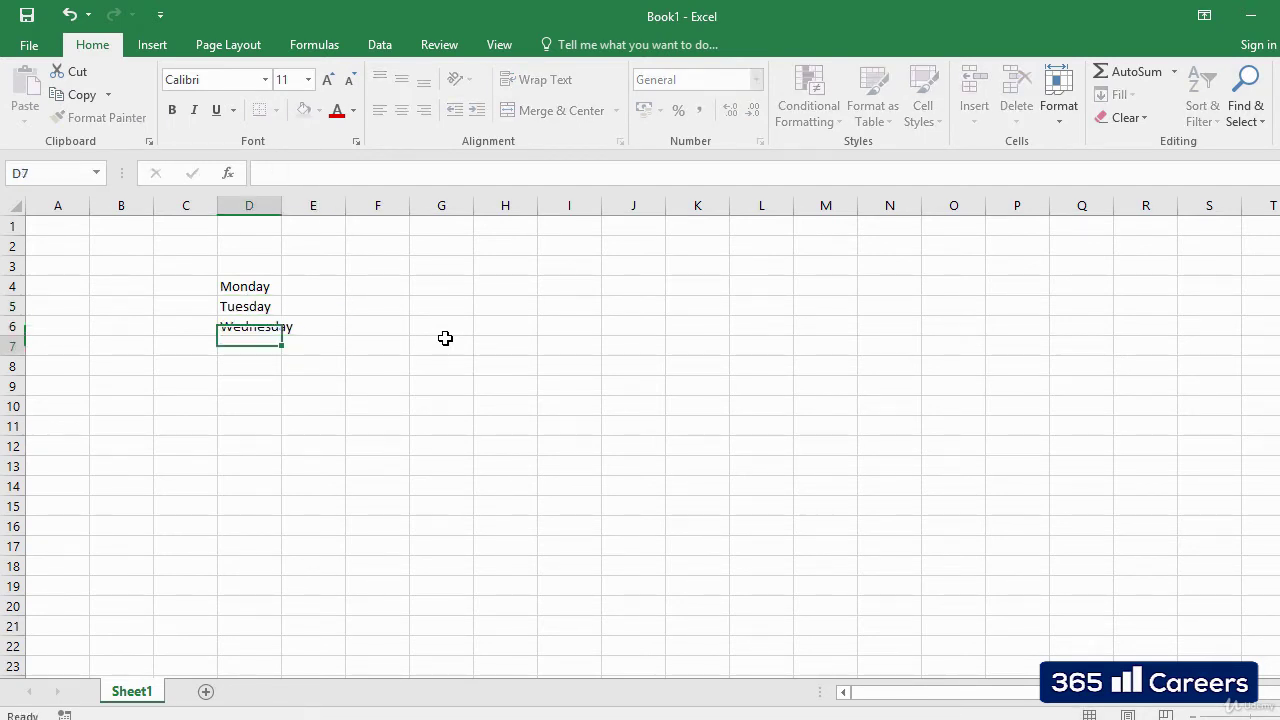
pyautogui.write('Thur')
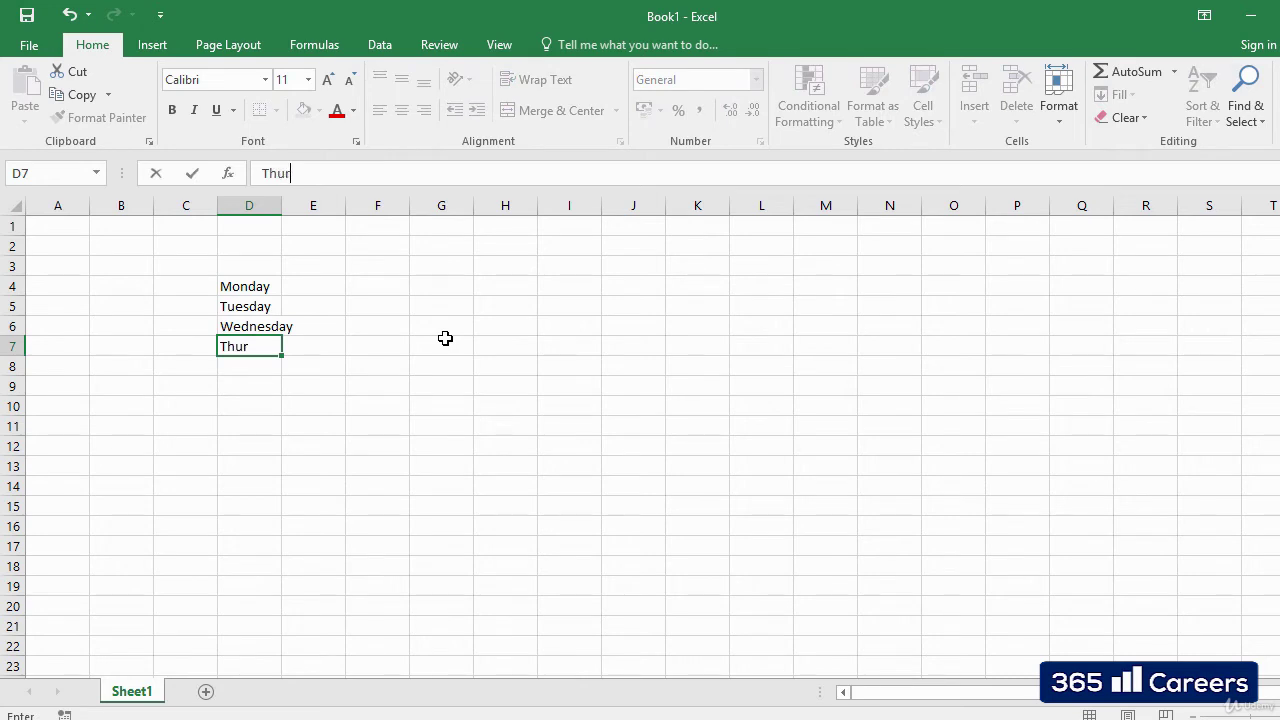
pyautogui.write('sday')
pyautogui.press('Return')
# Enter Friday, Saturday and Sunday in D8 to D10, finishing in cell E10
pyautogui.write('Friday')
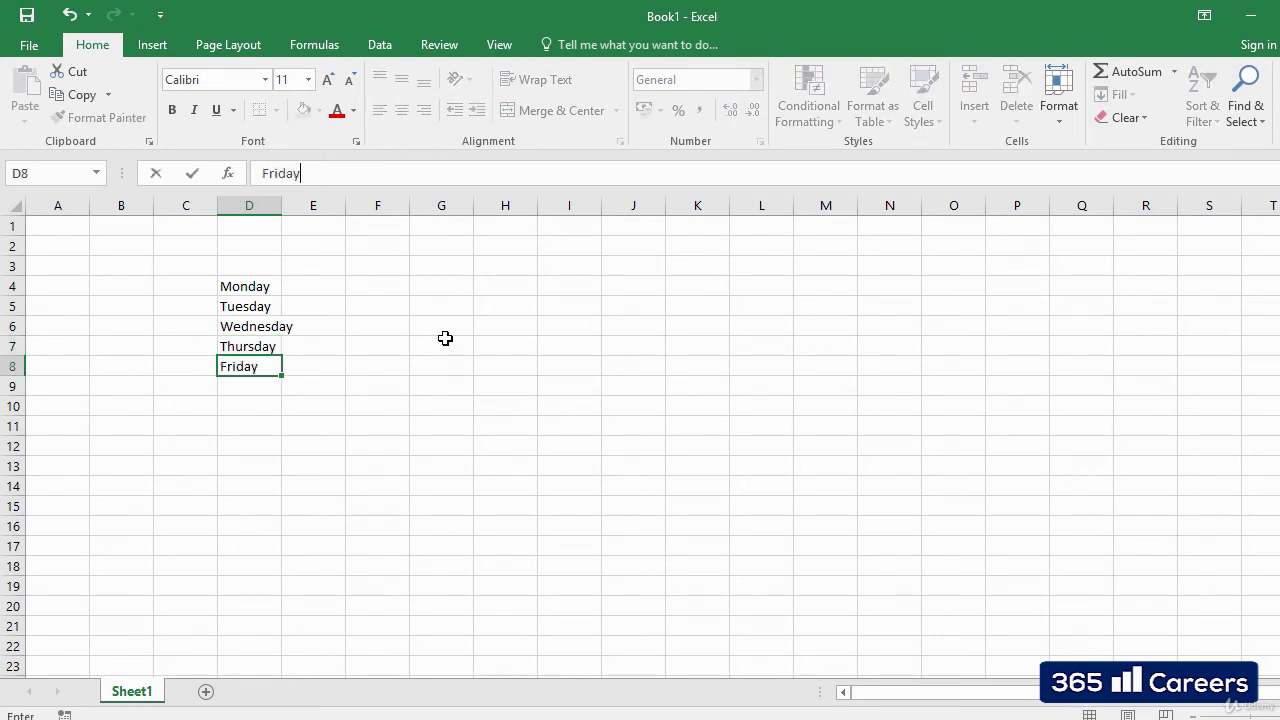
pyautogui.press('Return')
pyautogui.write('S')
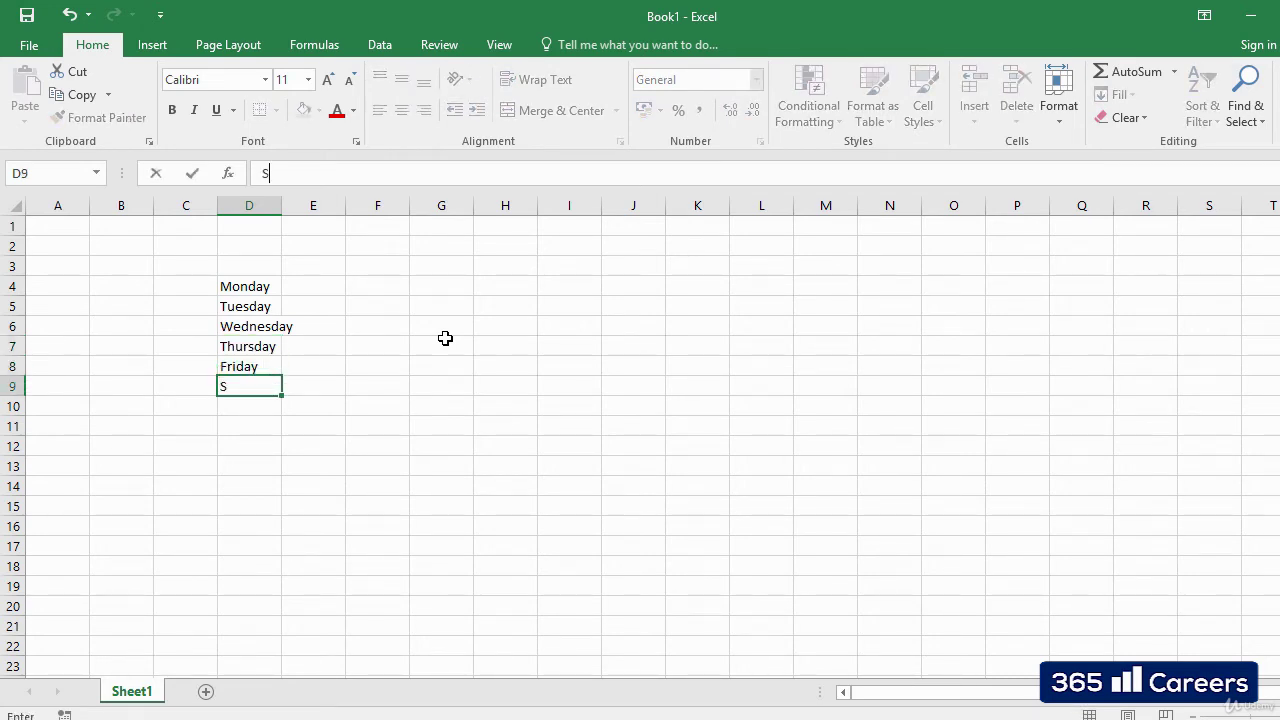
pyautogui.write('aturday')
pyautogui.press('Return')
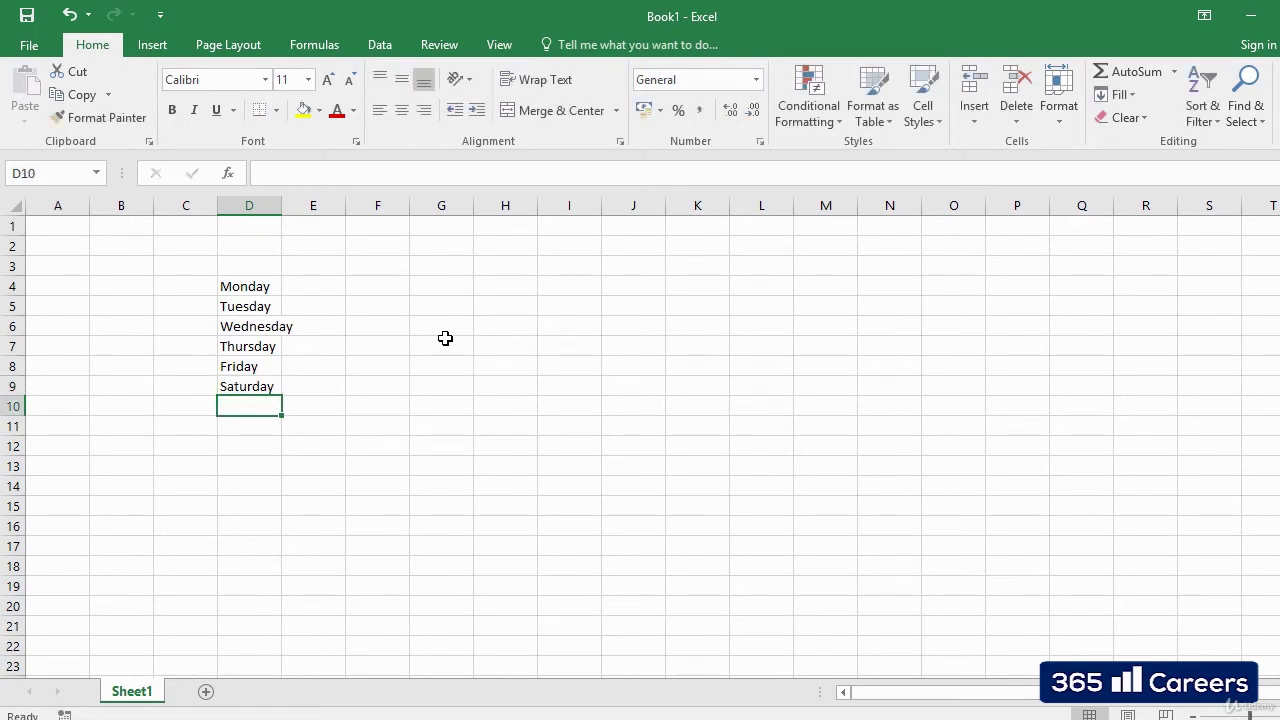
pyautogui.write('Sun')
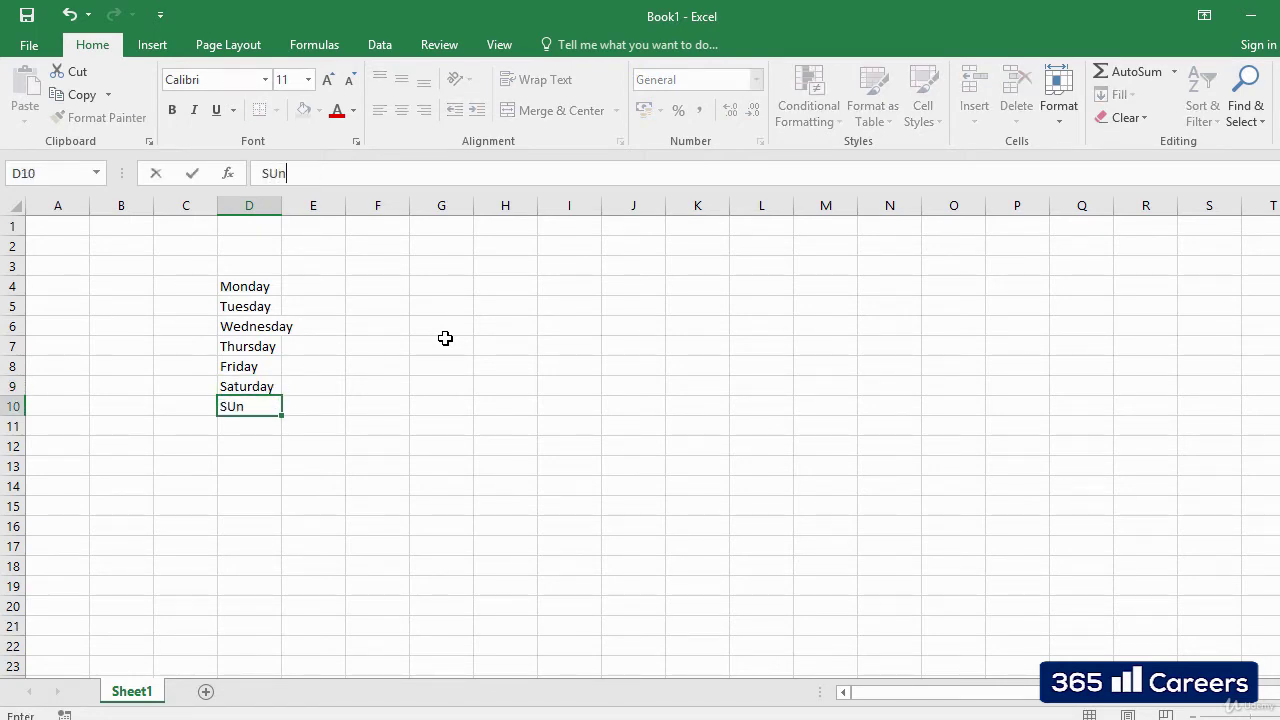
pyautogui.press('BackSpace')
pyautogui.write('nday')
pyautogui.press('Tab')
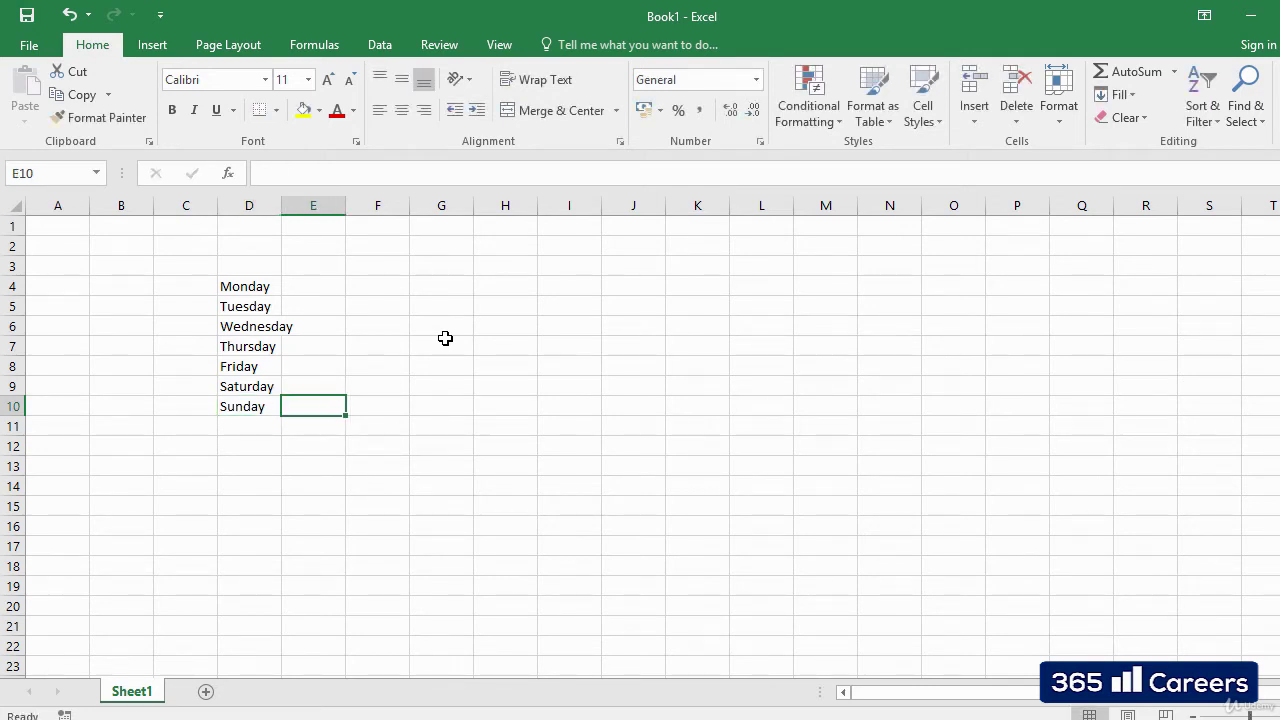
pyautogui.press('Left')
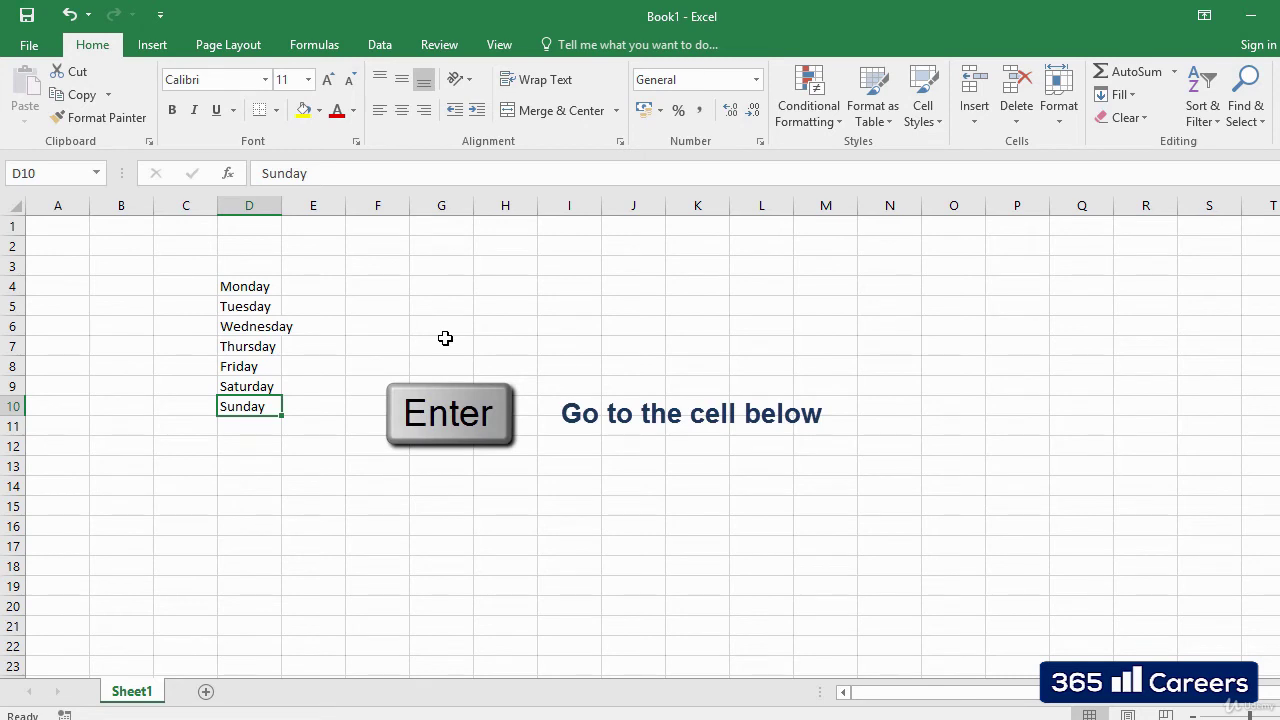
pyautogui.press('Return')
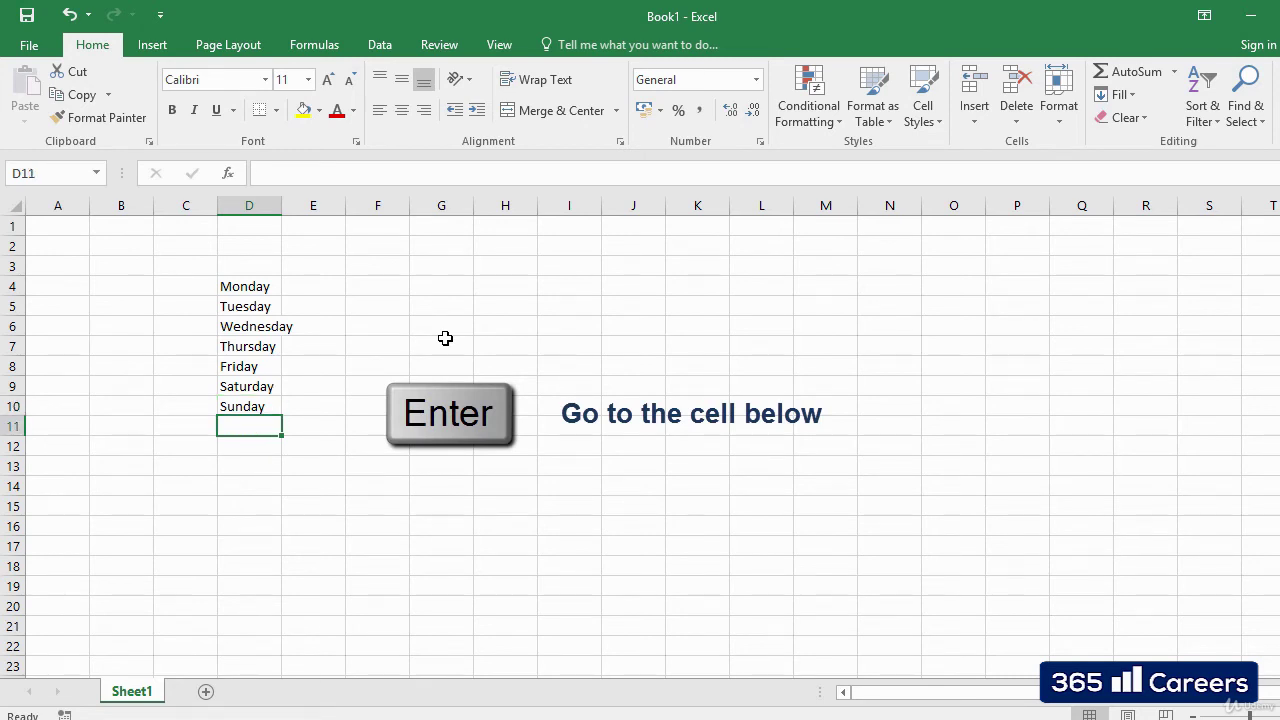
pyautogui.press('Up')
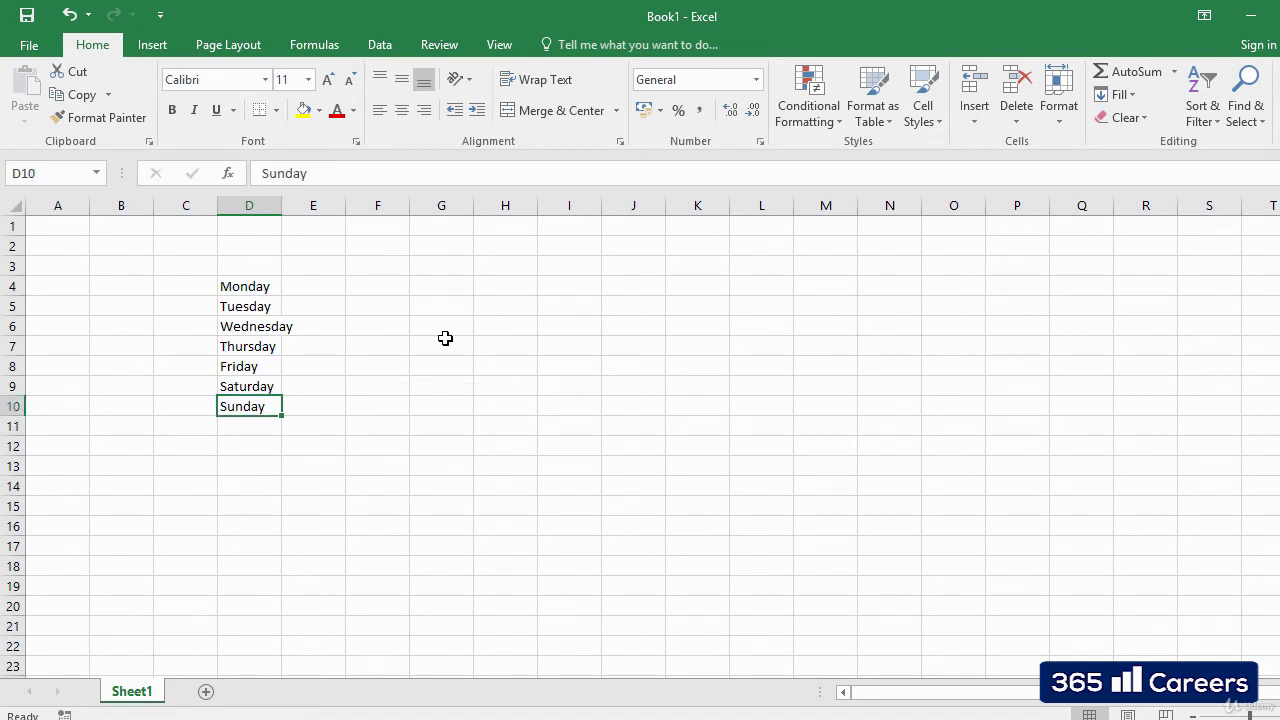
pyautogui.press('Tab')
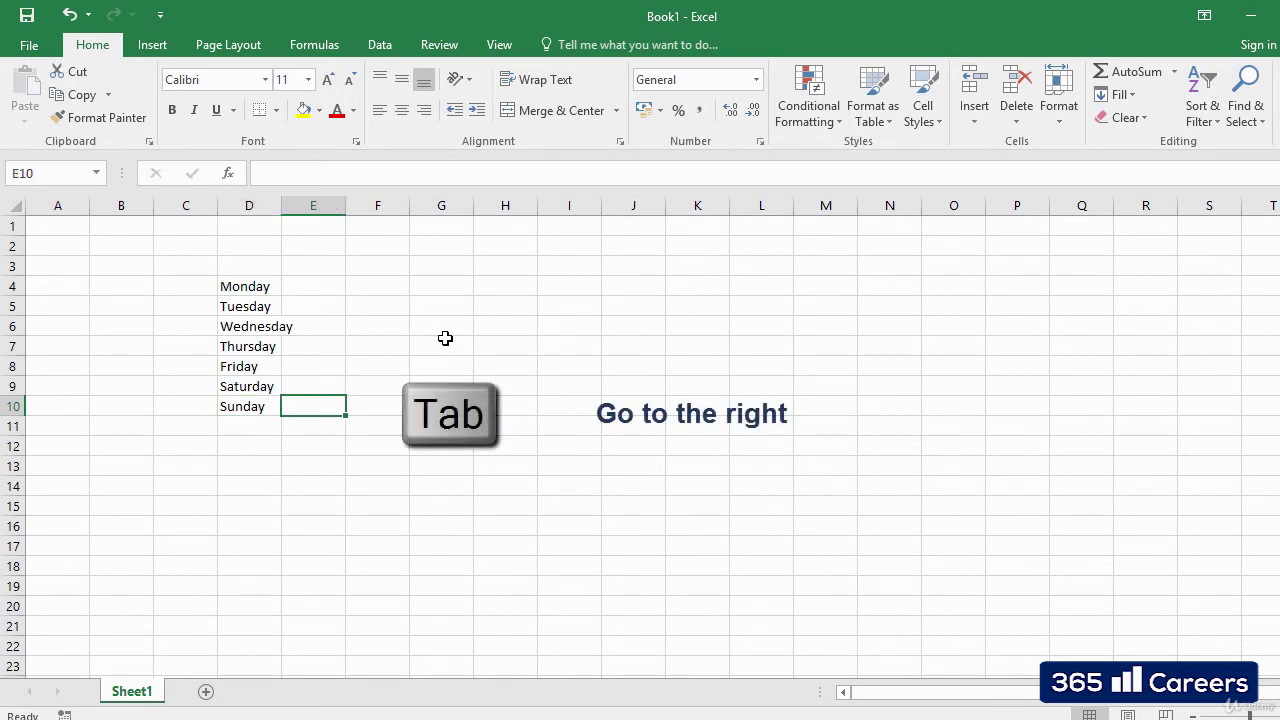
# Number the first weekdays 1, 2 and 3 in cells E4 to E6
pyautogui.click(332, 286)
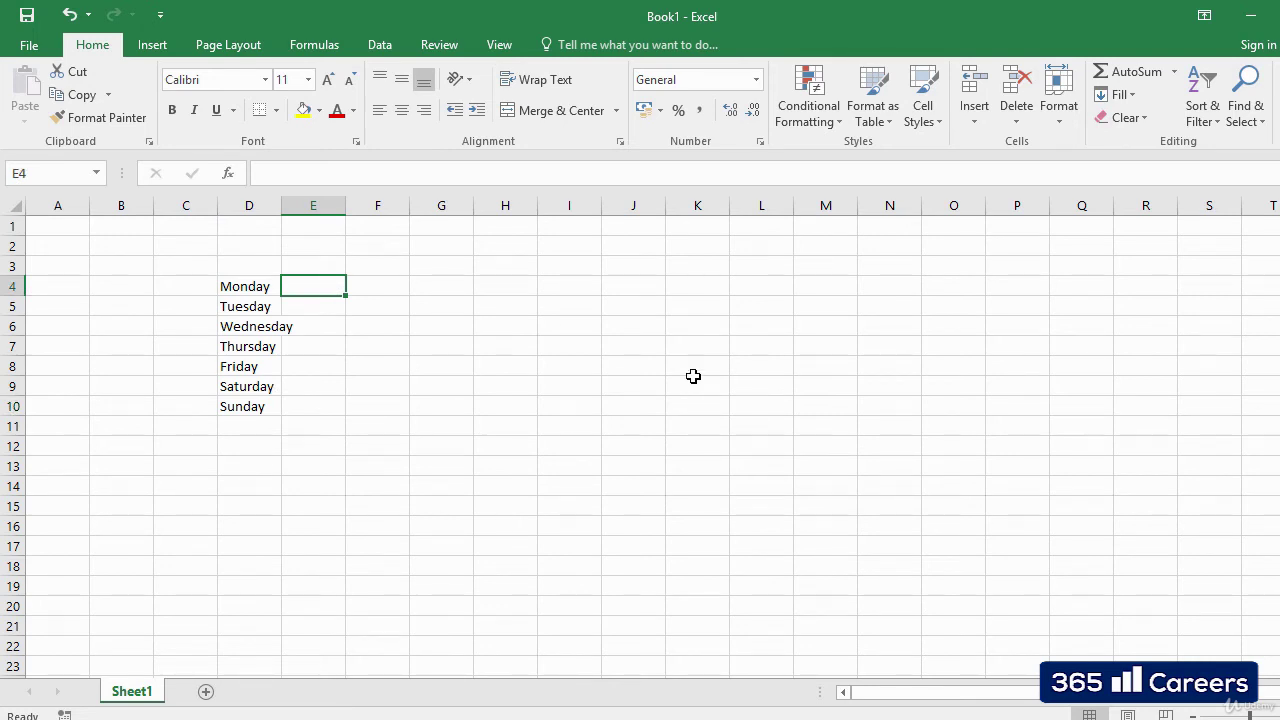
pyautogui.write('1')
pyautogui.press('Return')
pyautogui.write('2')
pyautogui.press('Return')
pyautogui.press('Return')
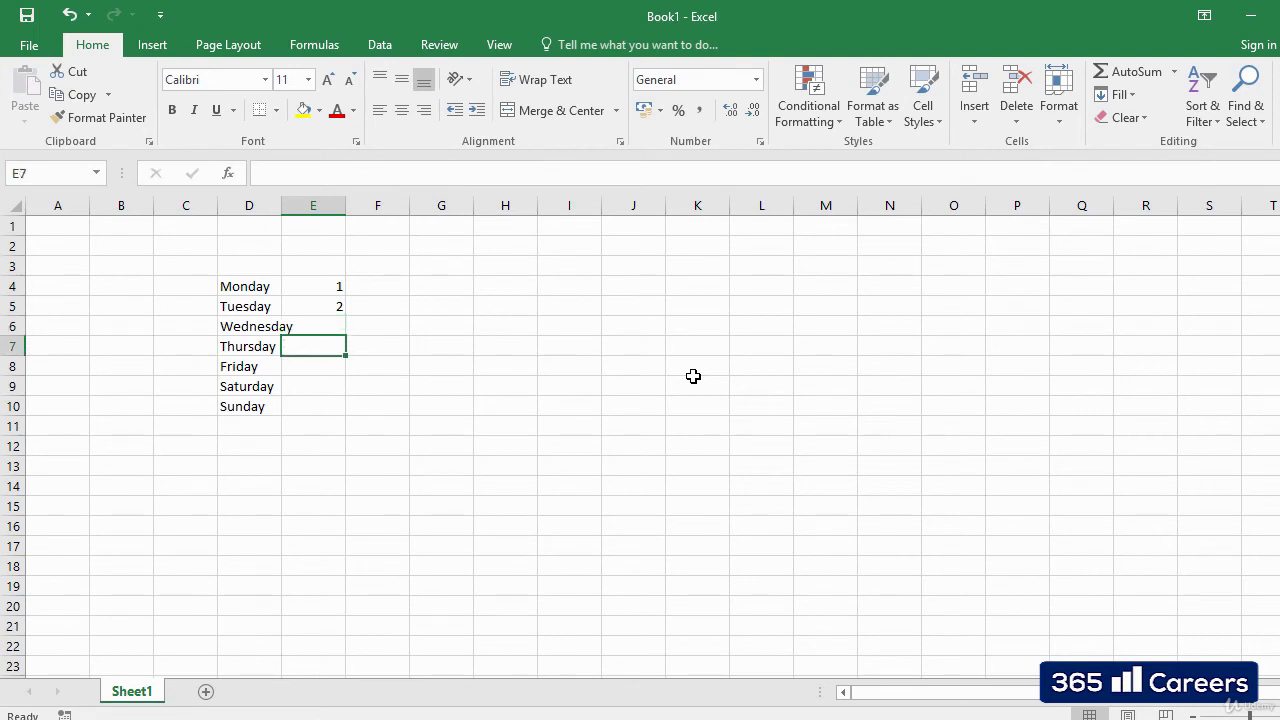
pyautogui.press('Up')
pyautogui.write('3')
# Fill in numbers 4, 5, 6 and 7 in E7 to E10
pyautogui.press('Return')
pyautogui.write('4')
pyautogui.press('Return')
pyautogui.write('5')
pyautogui.press('Return')
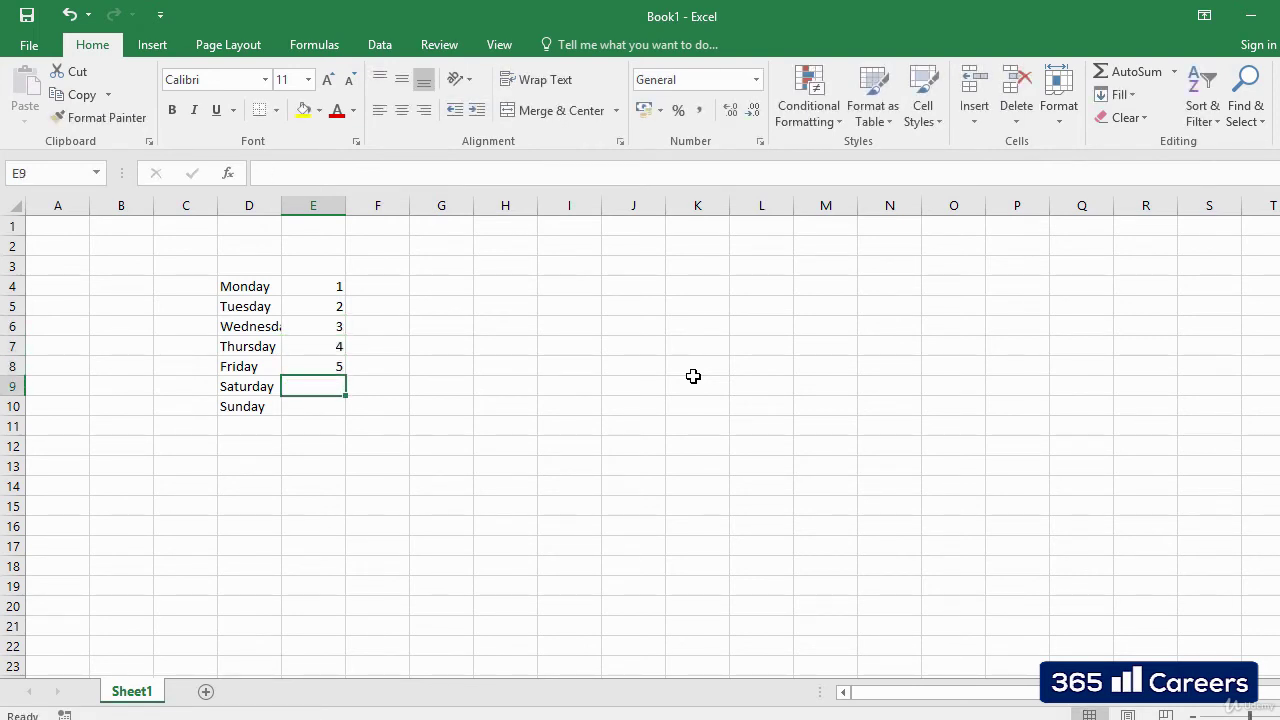
pyautogui.write('6')
pyautogui.press('Return')
pyautogui.write('7')
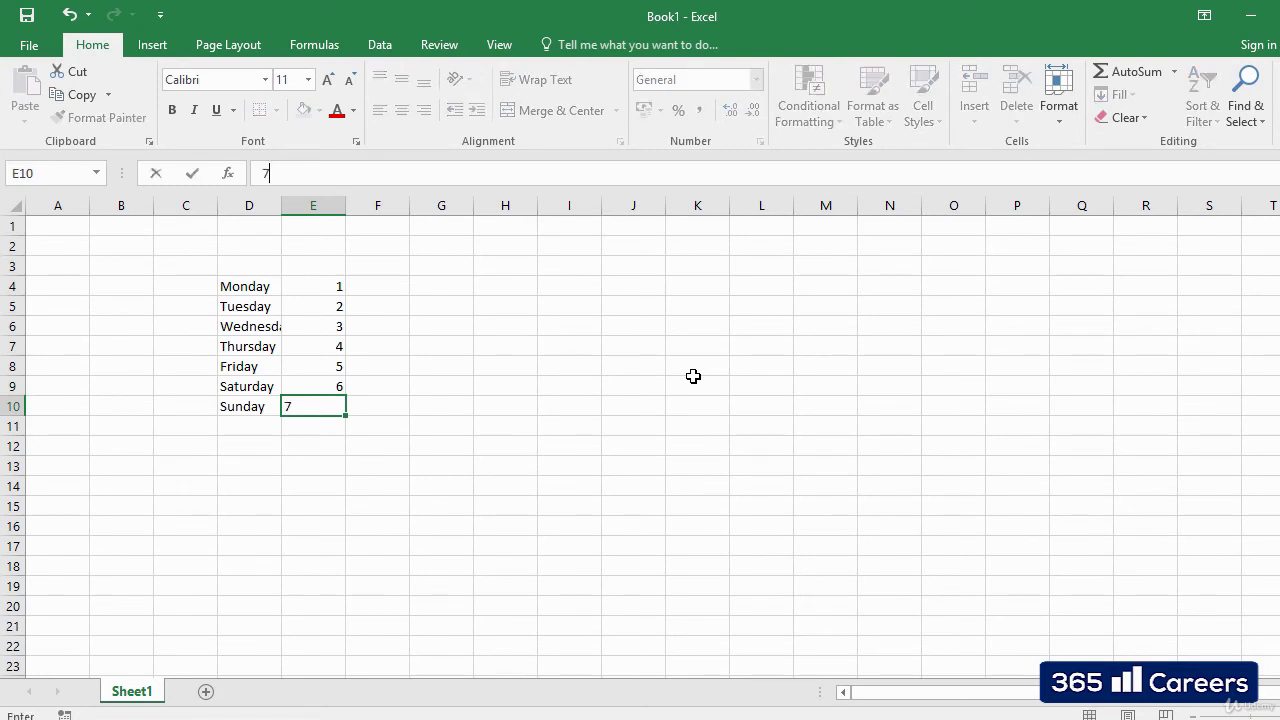
pyautogui.press('Tab')
pyautogui.press('Return')
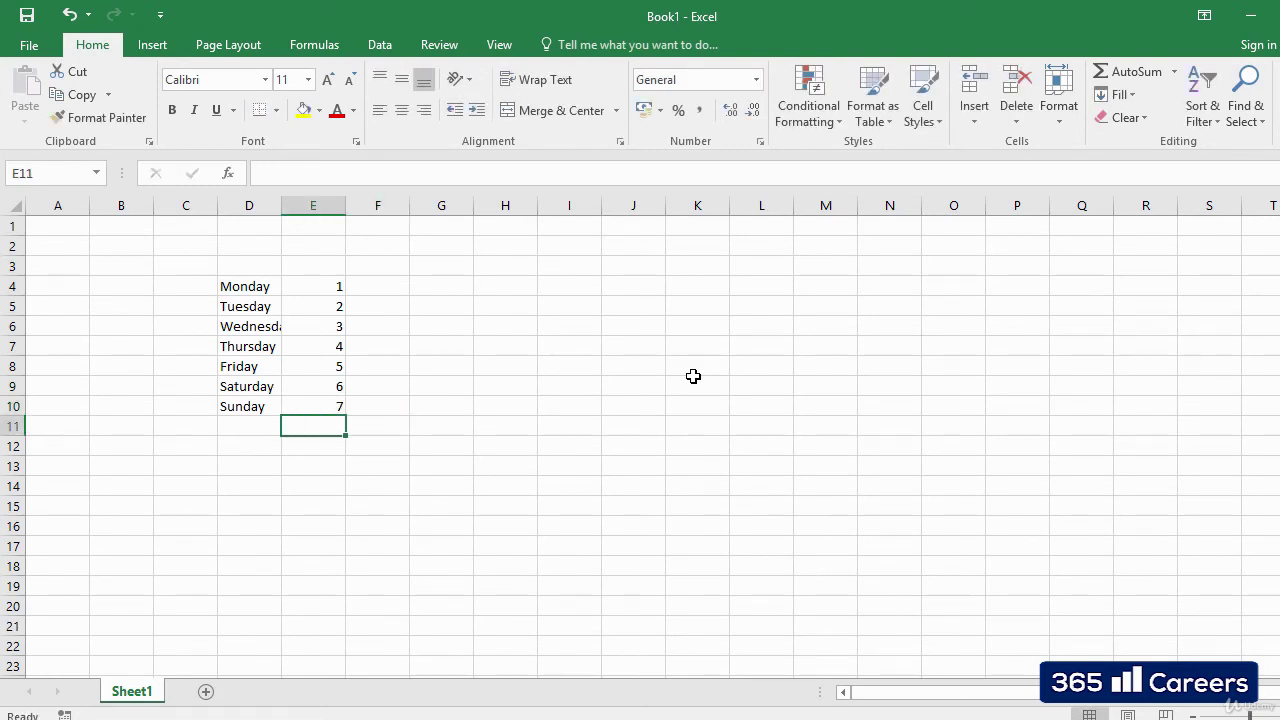
pyautogui.press('Left')
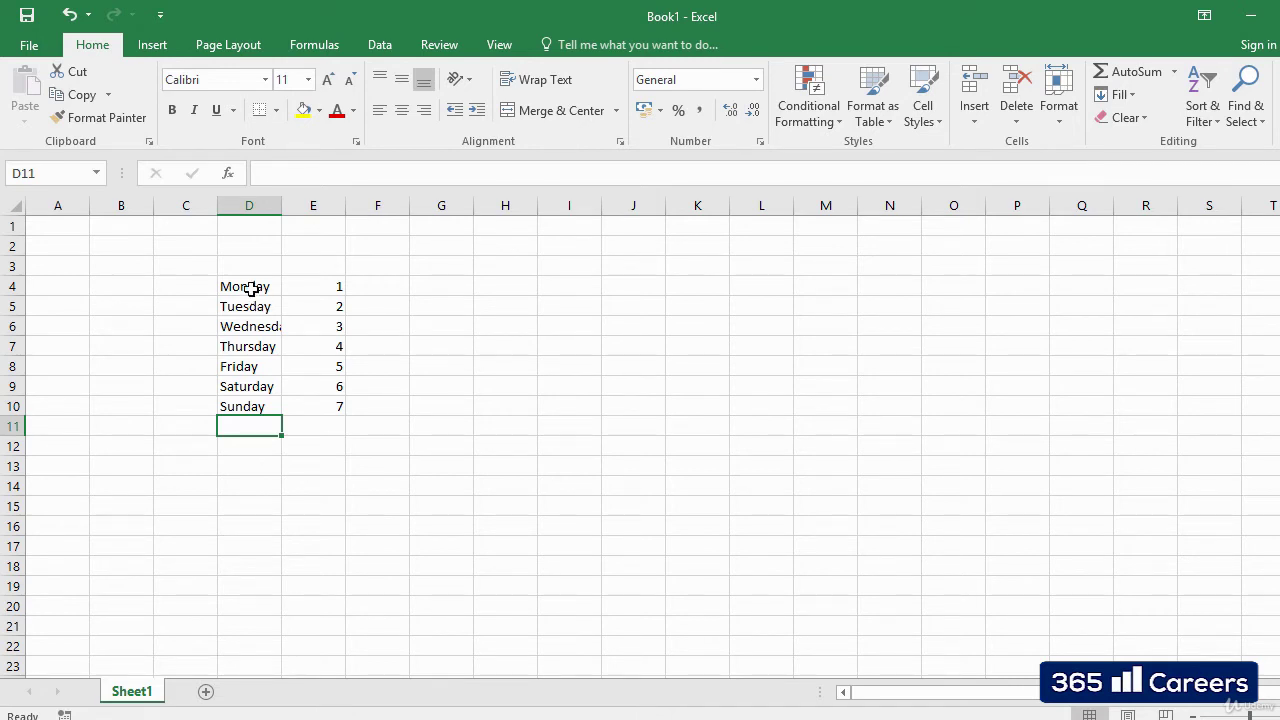
# Widen column D to fit Wednesday, and cancel two entries of 8 so E11 stays empty
pyautogui.moveTo(282, 198); pyautogui.dragTo(302, 205)
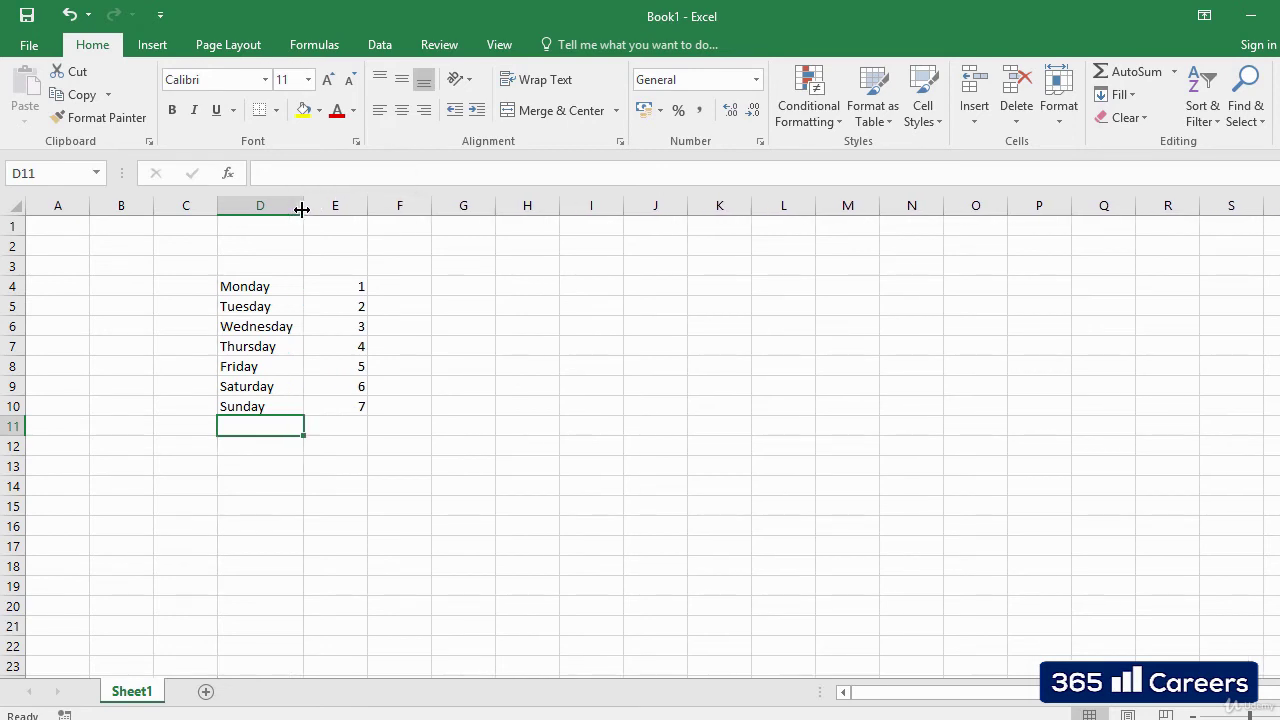
pyautogui.click(345, 426)
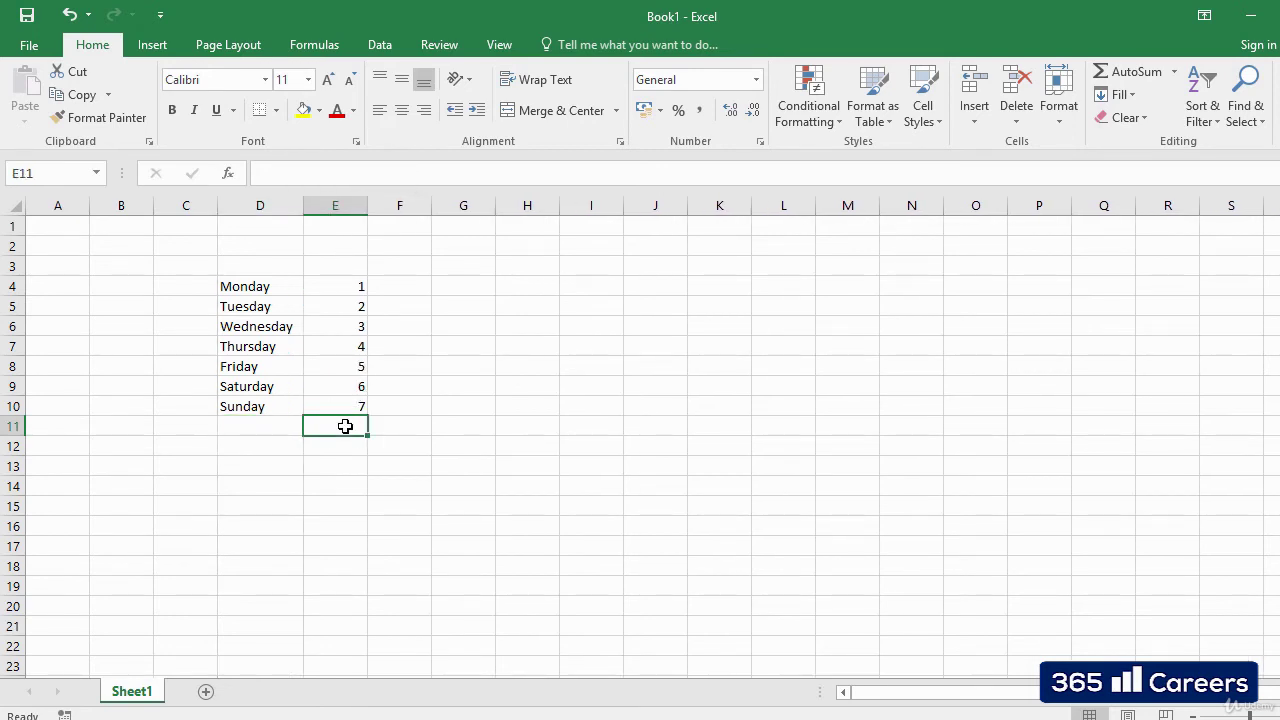
pyautogui.write('8')
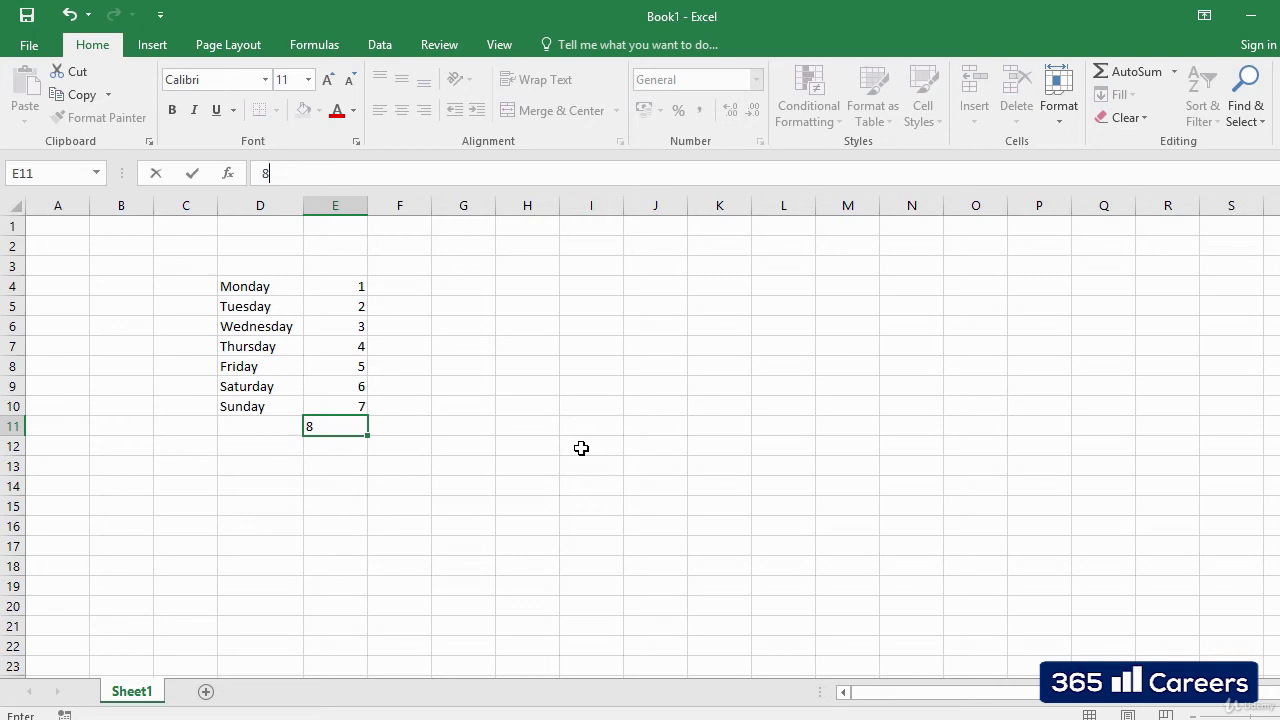
pyautogui.press('Escape')
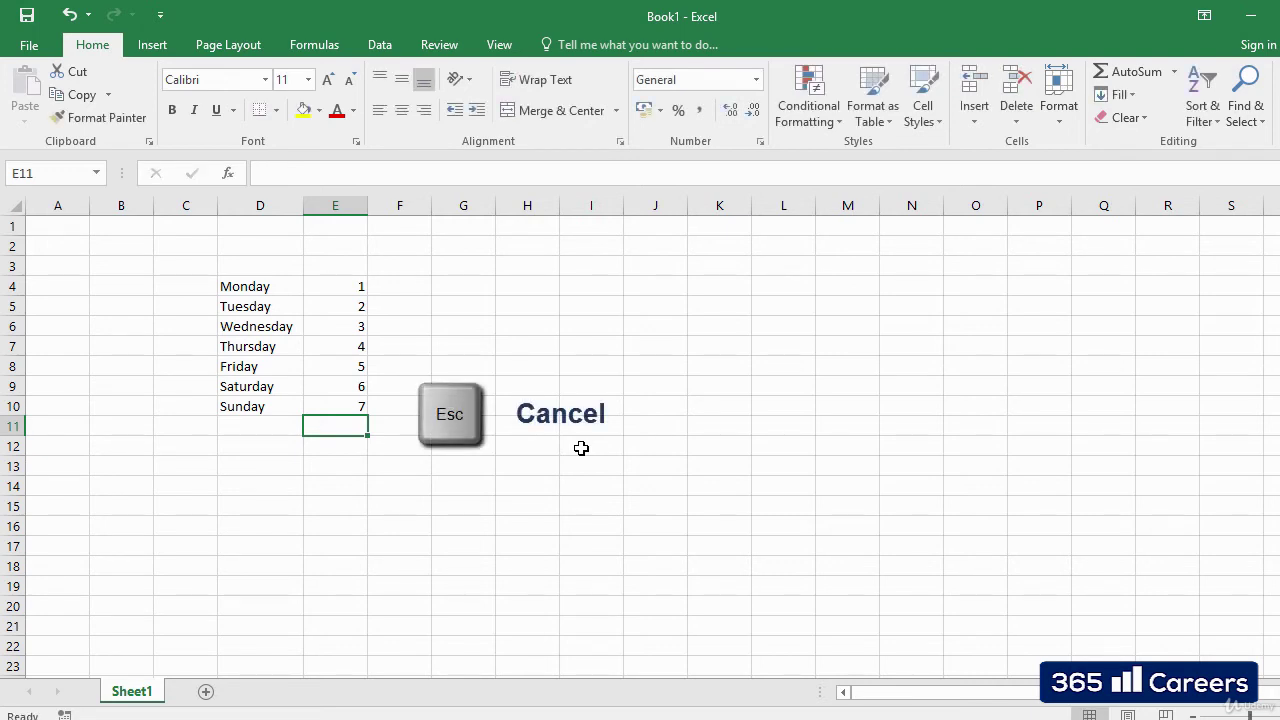
pyautogui.write('8')
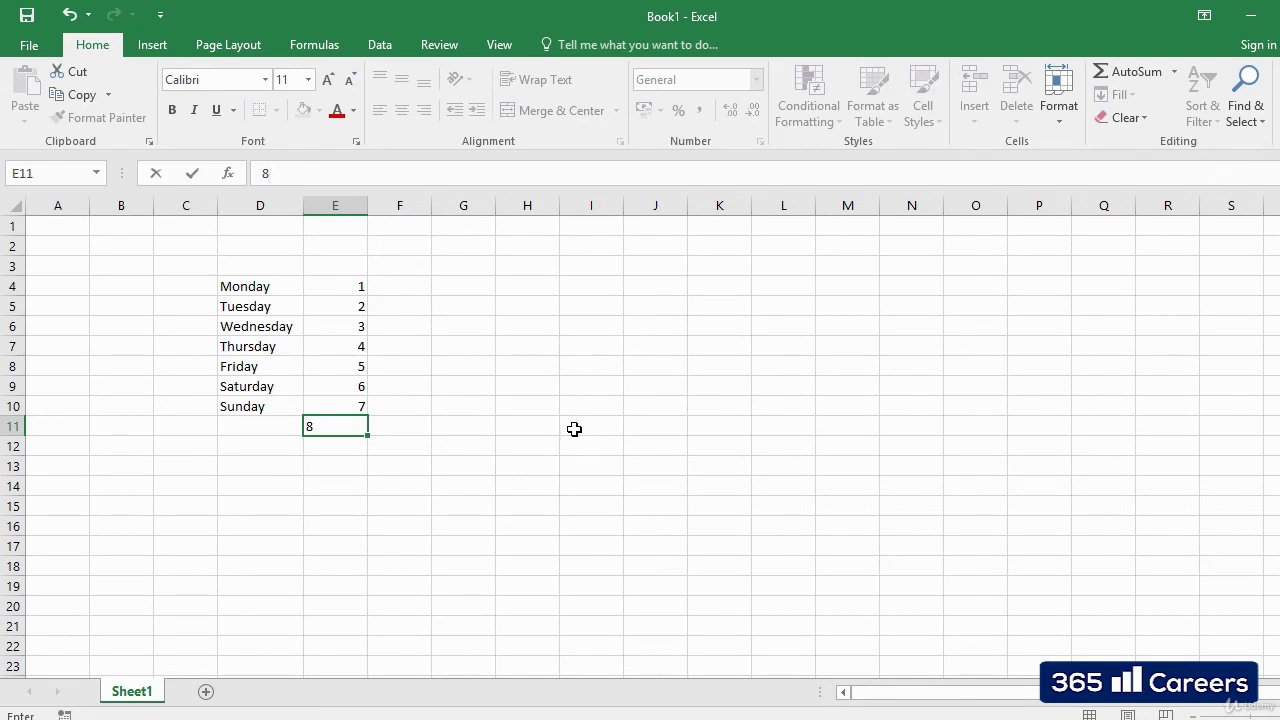
pyautogui.press('Escape')
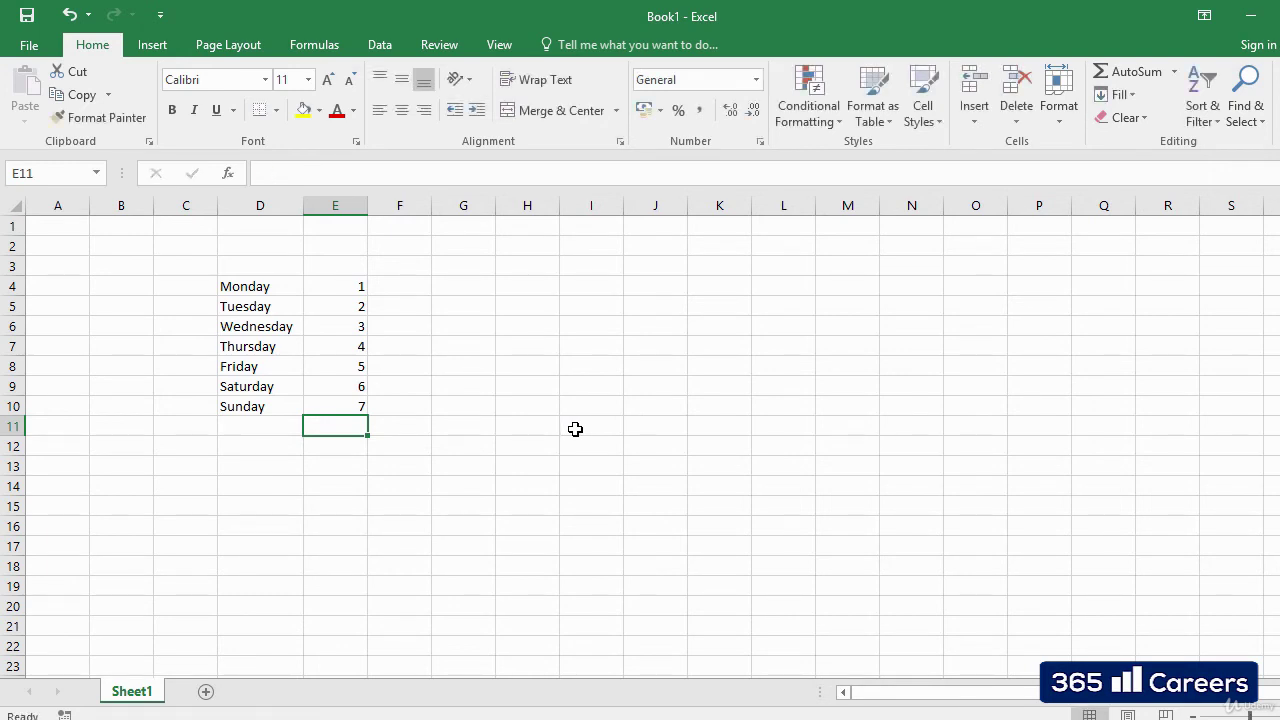
pyautogui.click(338, 450)
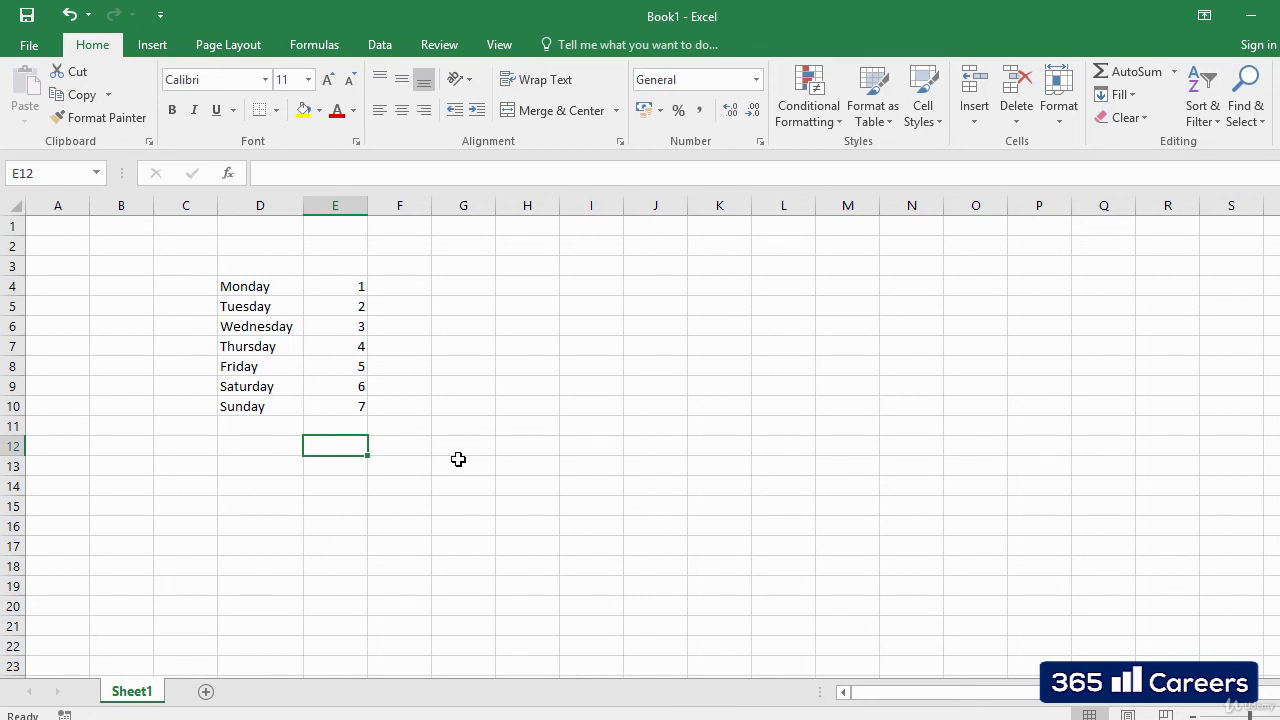
pyautogui.click(275, 408)
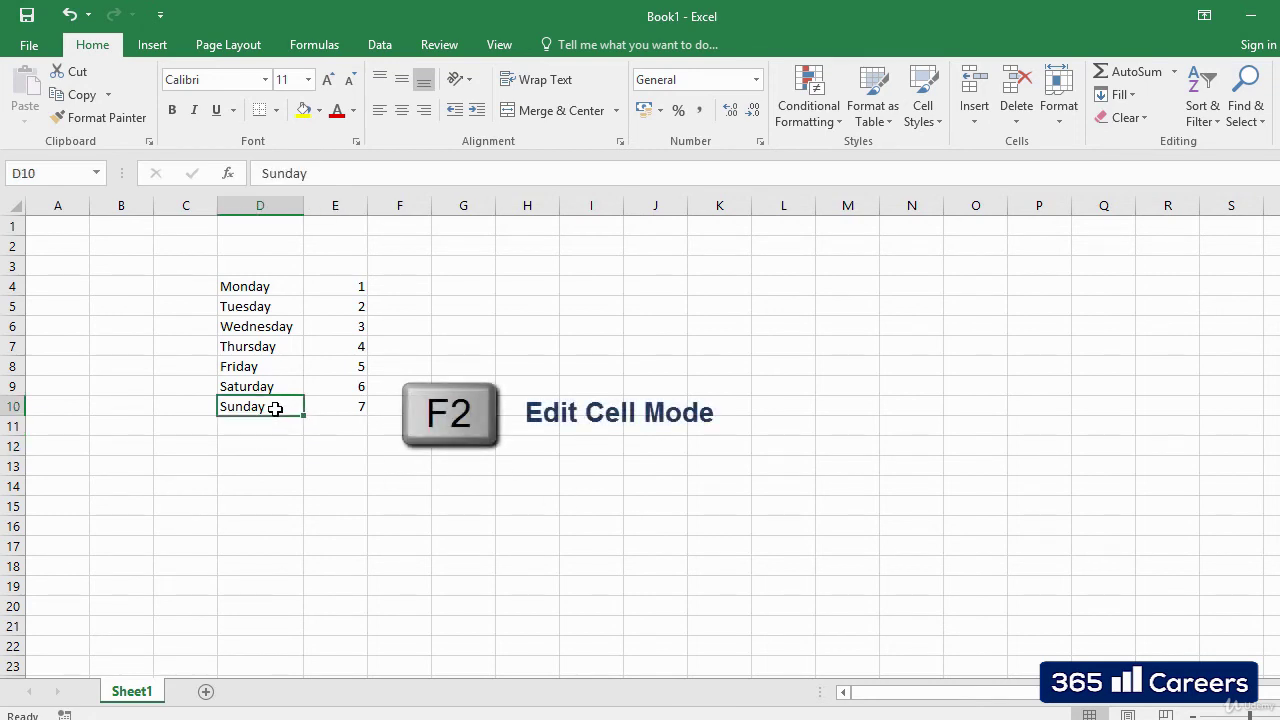
pyautogui.press('F2')
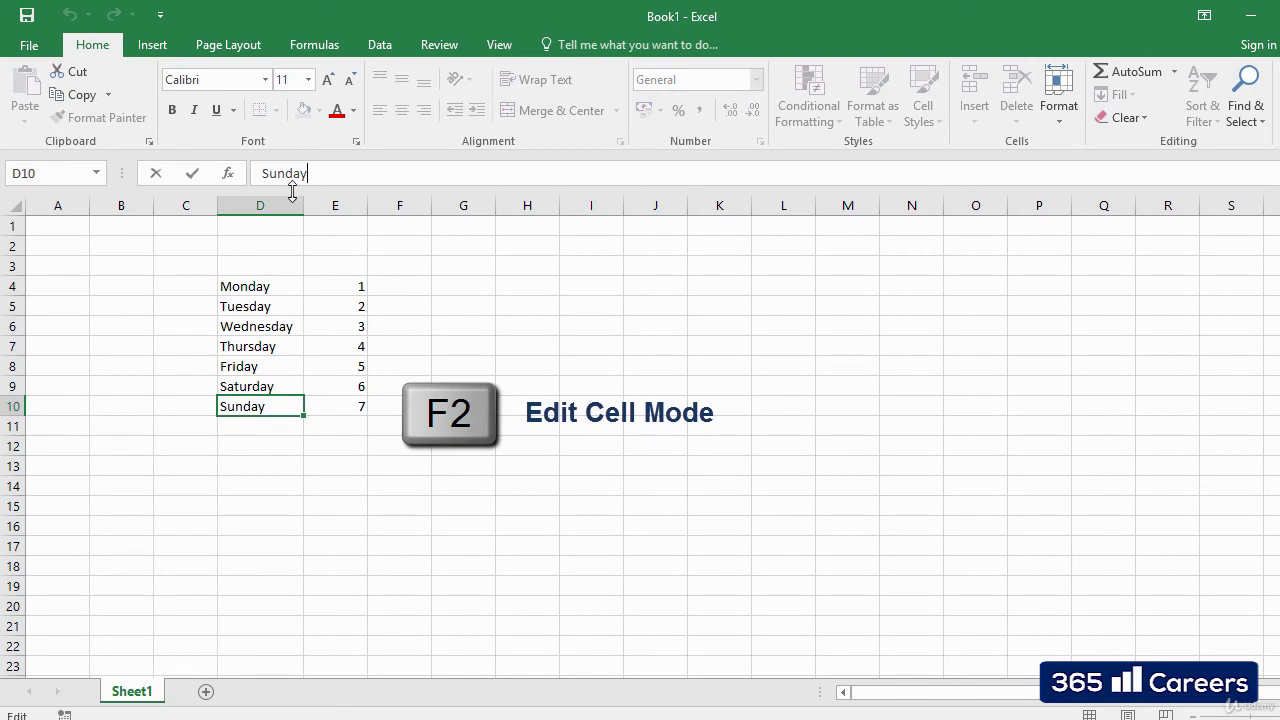
pyautogui.click(329, 172)
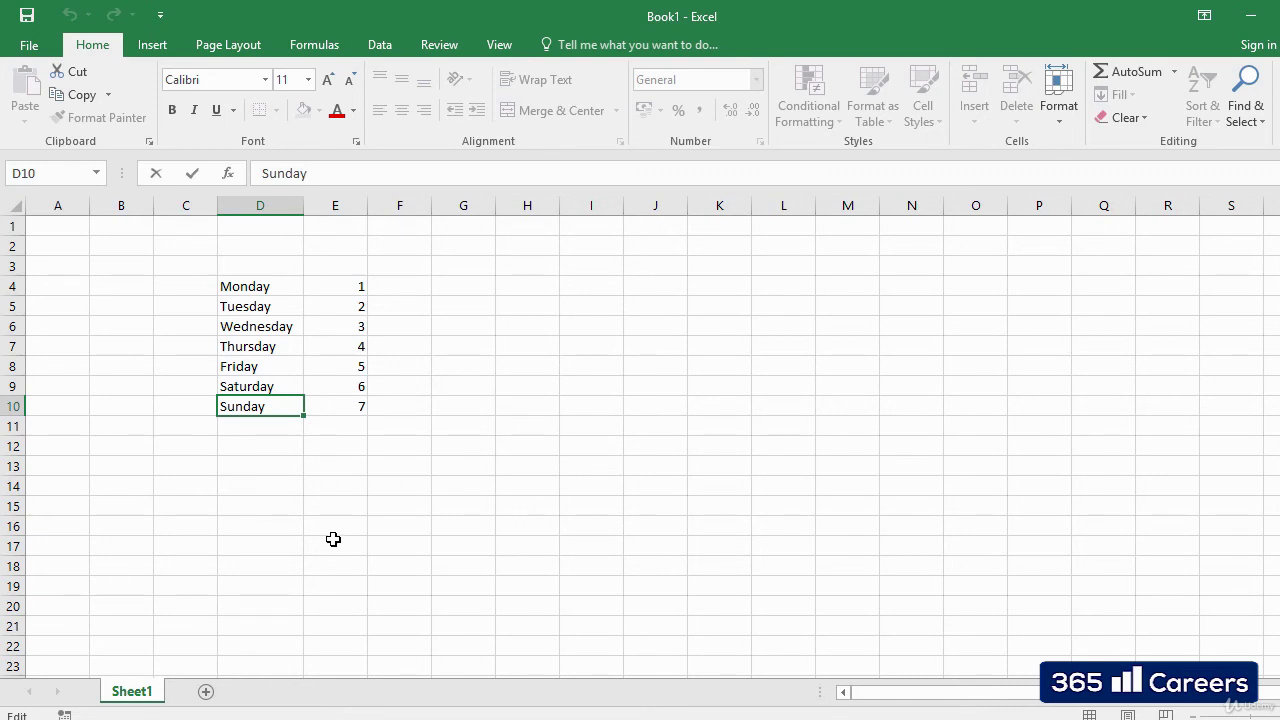
pyautogui.press('BackSpace')
pyautogui.press('BackSpace')
pyautogui.write('ay')
pyautogui.press('Return')
pyautogui.press('Down')
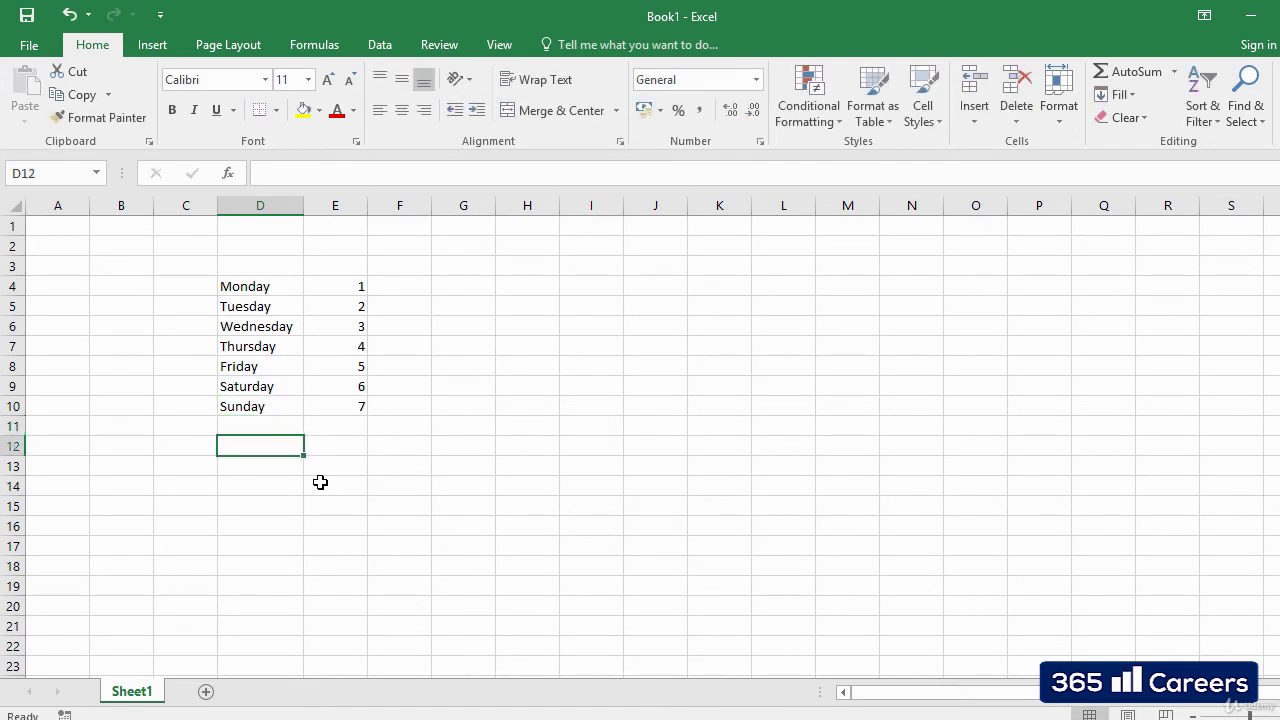
pyautogui.press('Up')
pyautogui.press('Up')
pyautogui.press('Up')
pyautogui.press('Down')
pyautogui.hotkey('shift', 'Right')
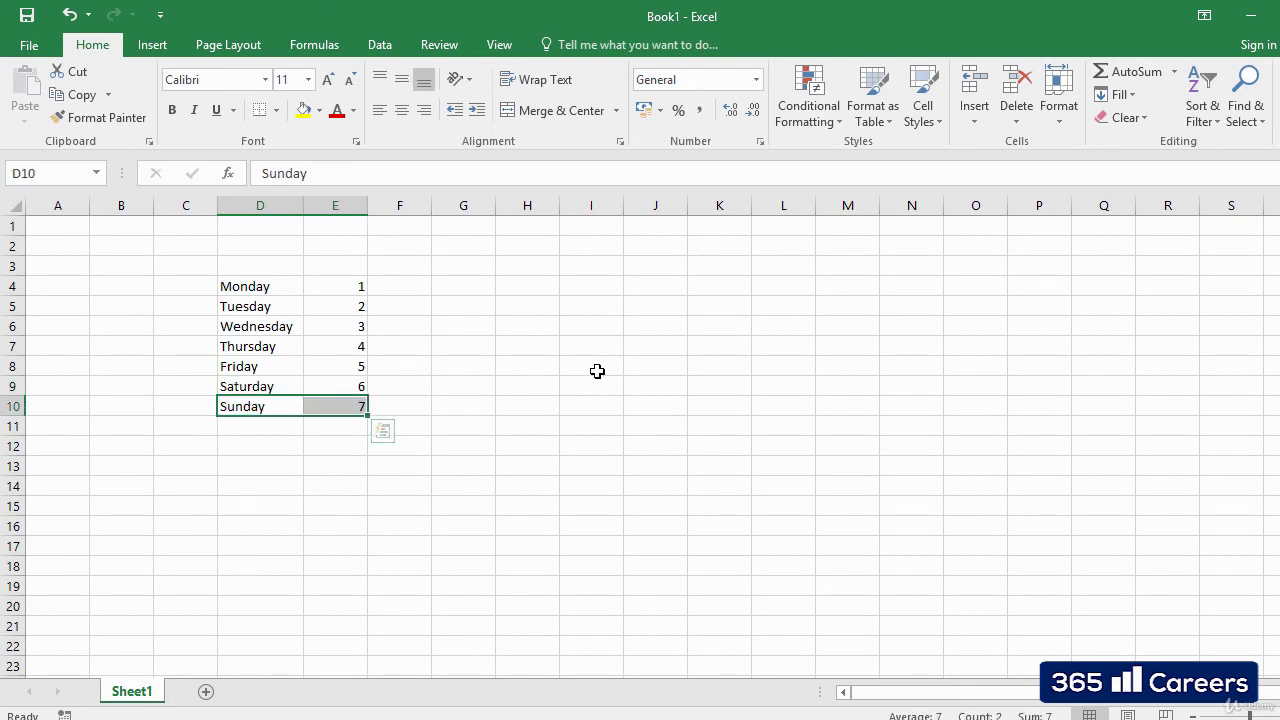
# Clear Friday, Saturday and Sunday and their numbers 5–7 from D8:E10 with Clear All
pyautogui.press('Delete')
pyautogui.press('Up')
pyautogui.hotkey('shift', 'Right')
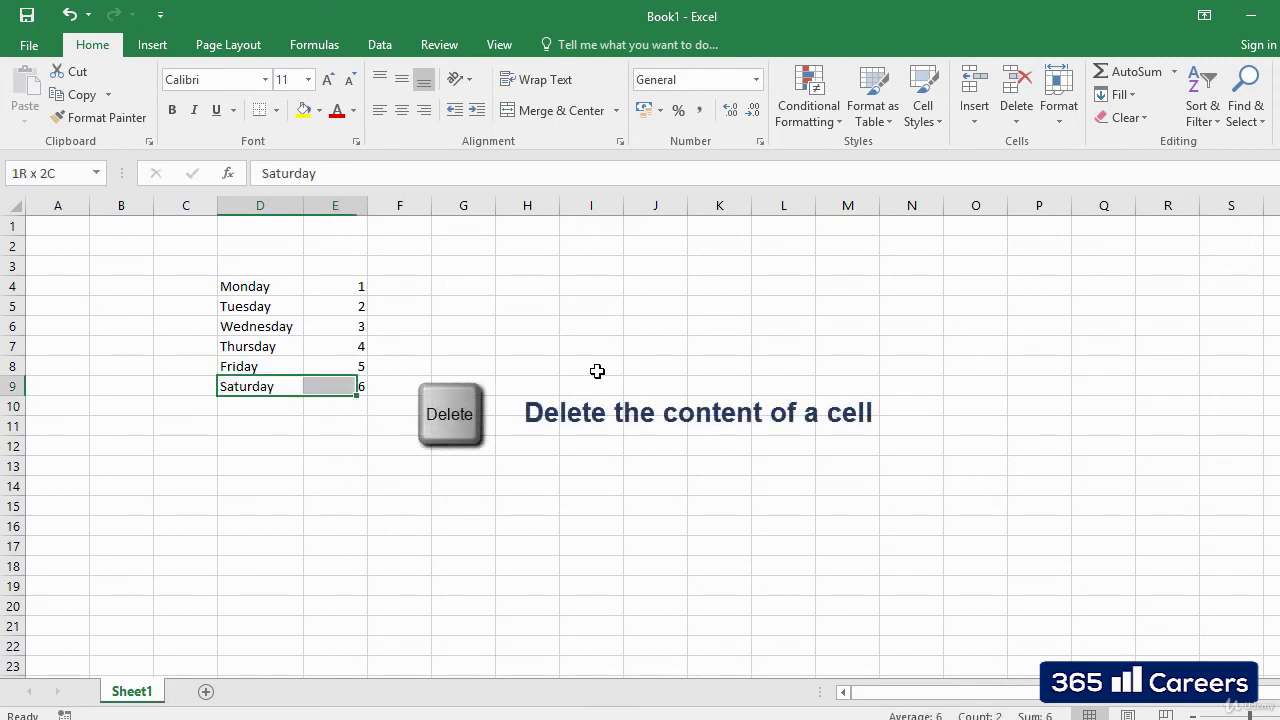
pyautogui.hotkey('shift', 'Up')
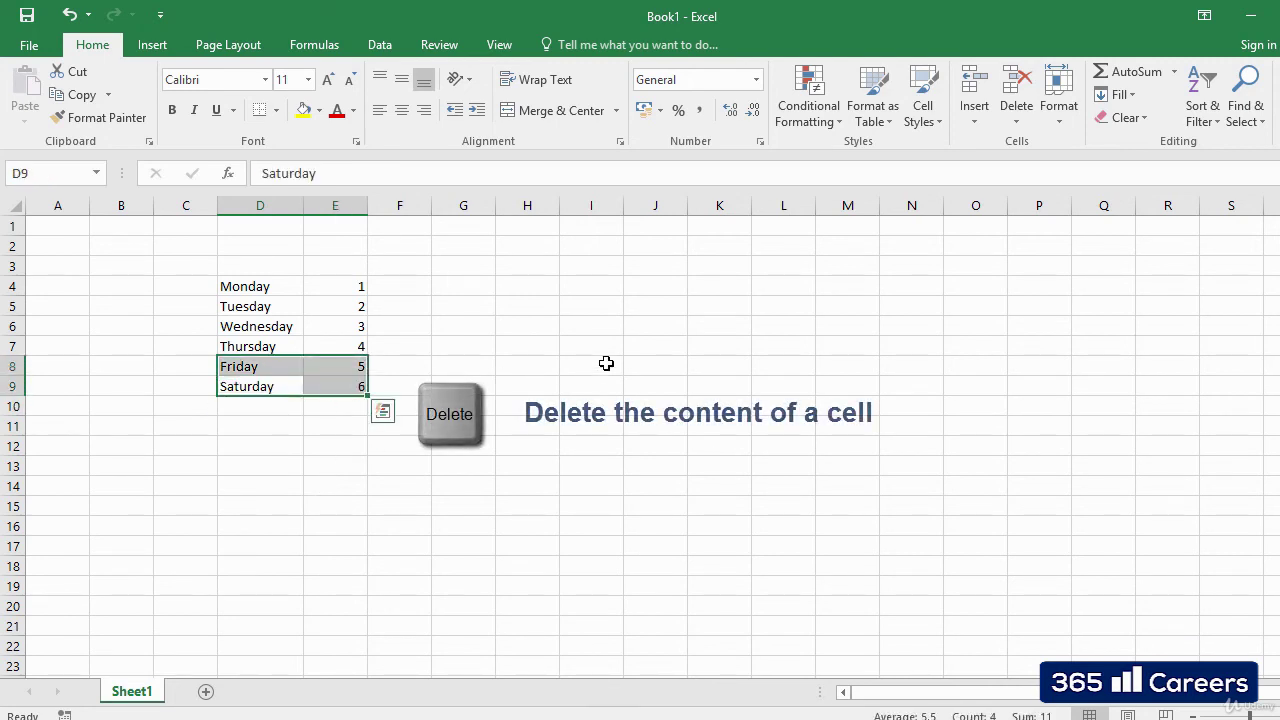
pyautogui.click(1136, 130)
pyautogui.click(1136, 143)
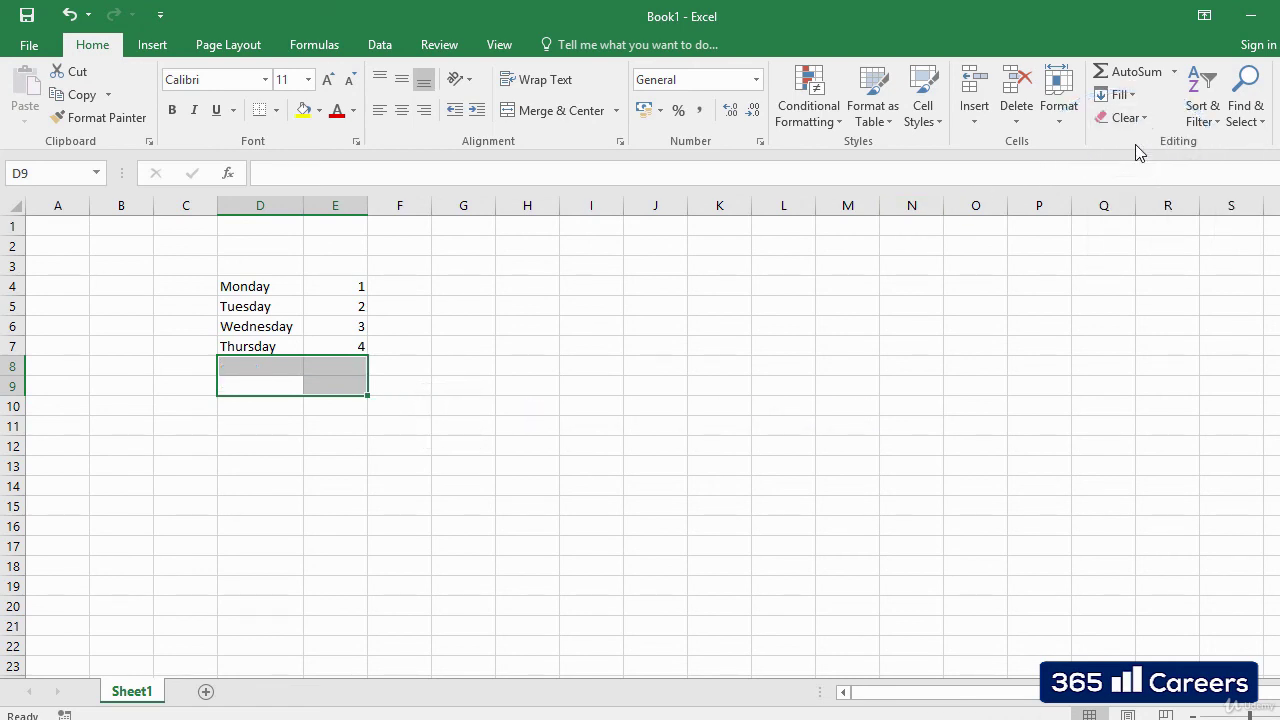
pyautogui.click(677, 446)
pyautogui.click(279, 371)
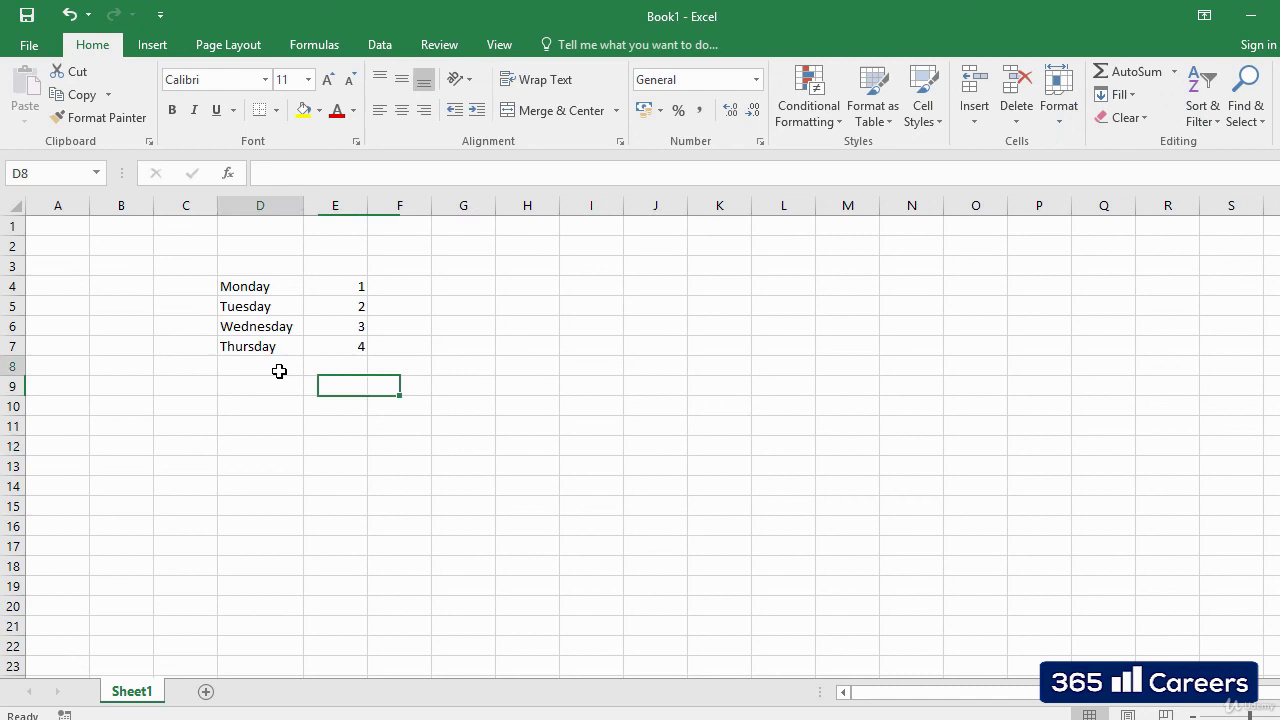